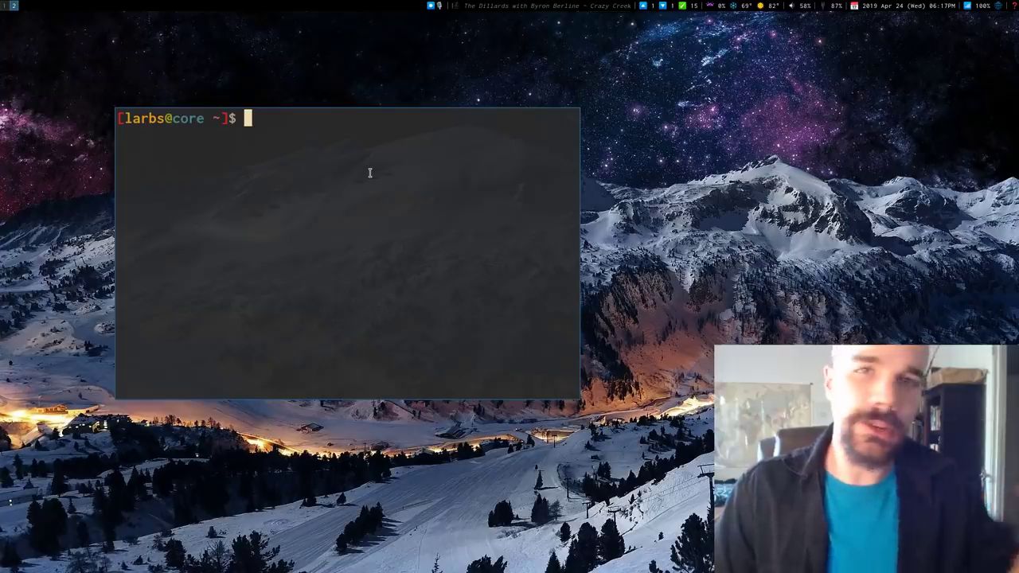
# Step: Switch to workspace 1, where Firefox shows the YouTube video 'Email on the terminal with mutt'
pyautogui.press('super+1')
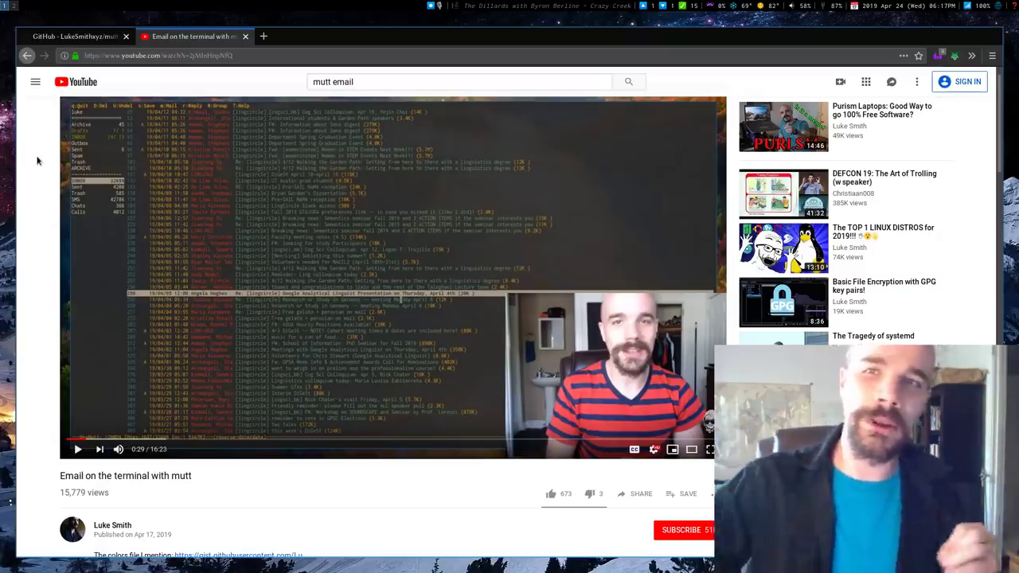
# Step: Bring up the GitHub mutt-wizard repository tab in Firefox
pyautogui.click(45, 37)
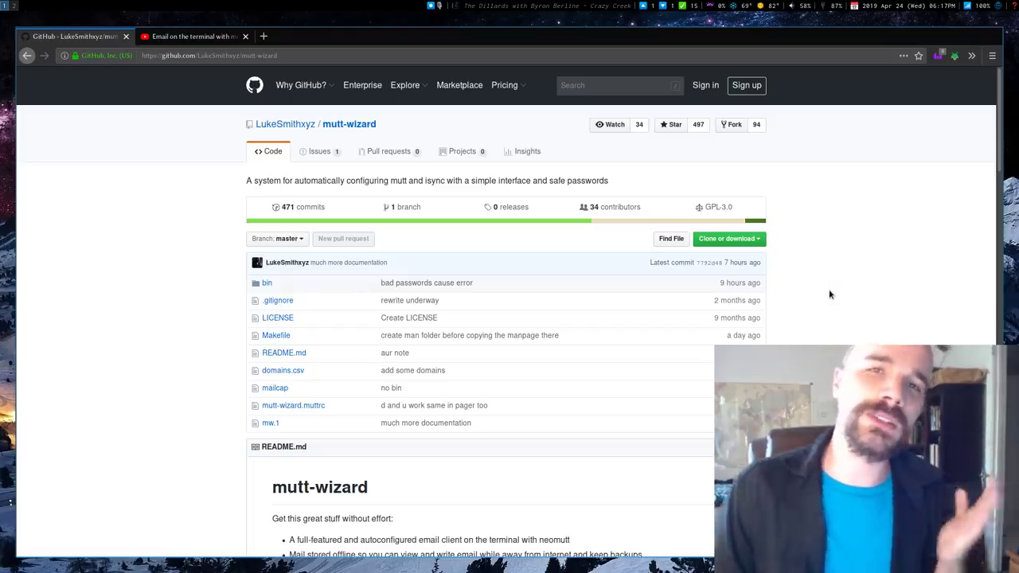
# Step: Select the mutt-wizard repository URL in the address bar and return to the terminal workspace
pyautogui.hotkey('ctrl', 'Tab')
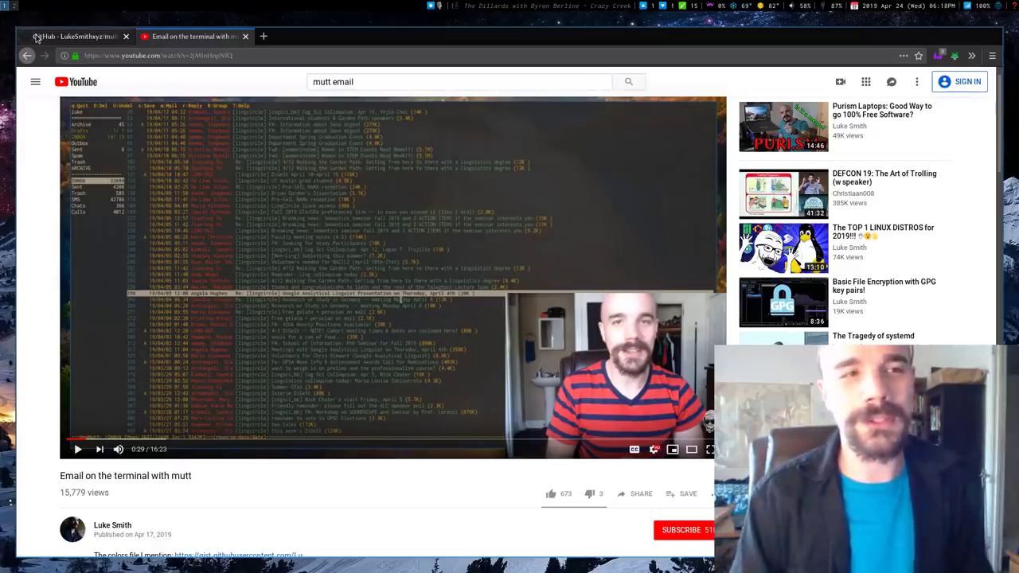
pyautogui.click(37, 38)
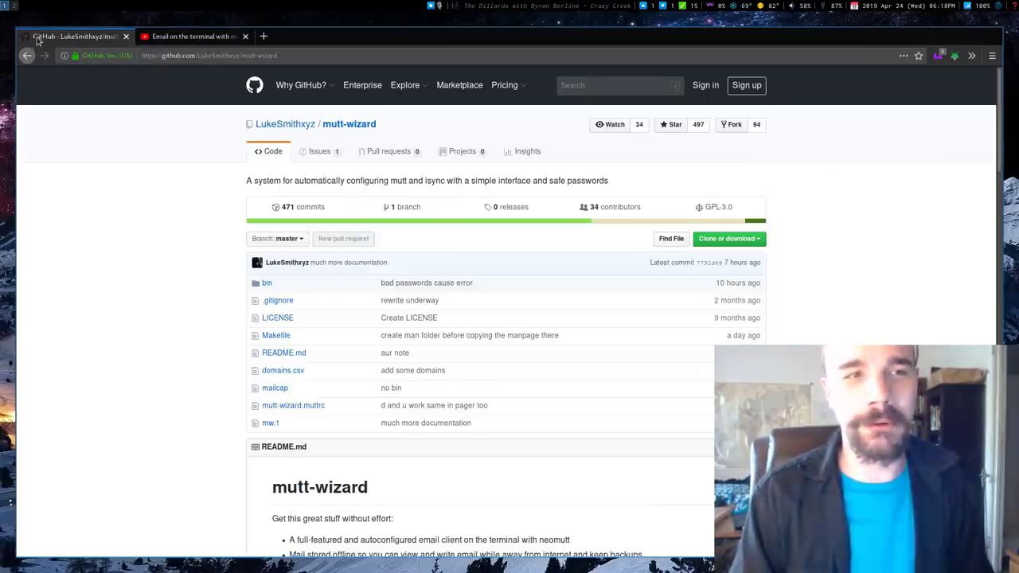
pyautogui.click(205, 57)
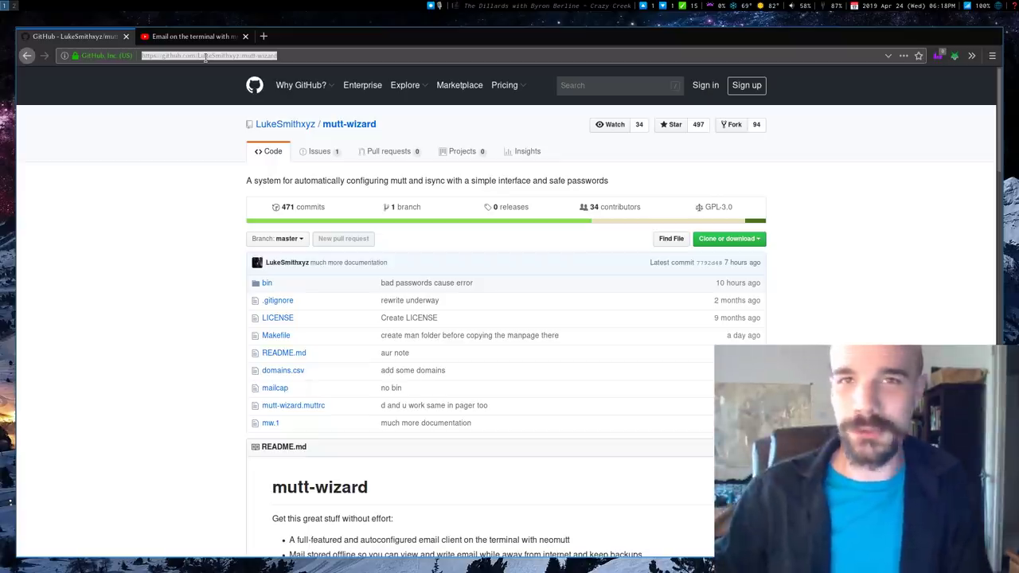
pyautogui.press('super+2')
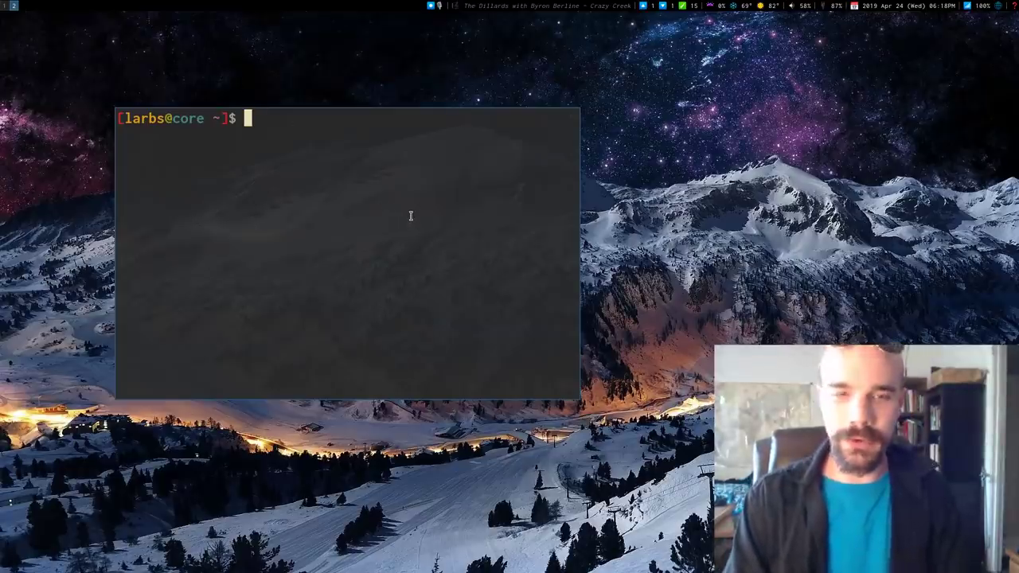
# Step: Enlarge the terminal, try installing mutt-wizard-git with yay, then abort and clear the screen
pyautogui.press('super+shift+l')
pyautogui.press('super+shift+l')
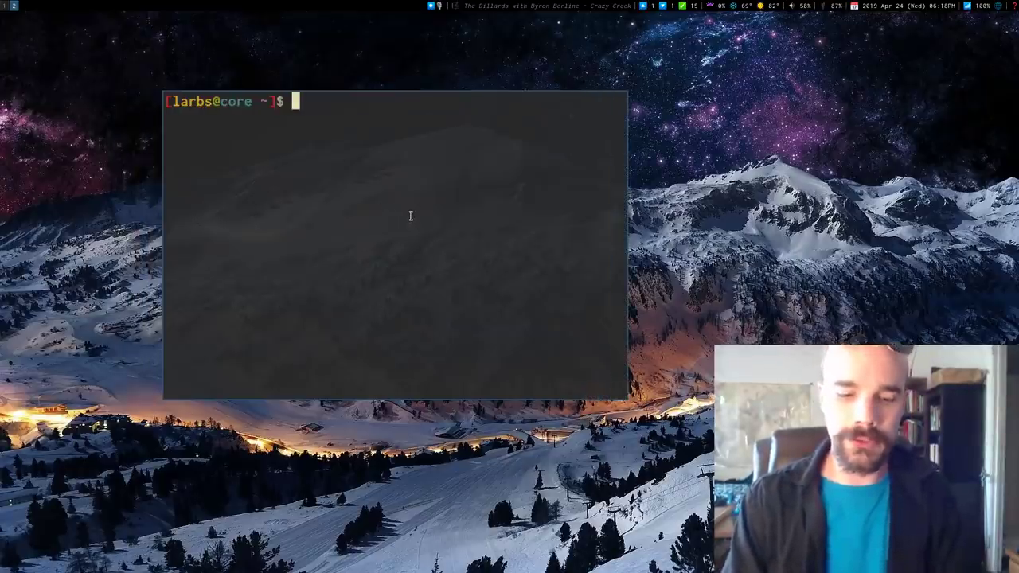
pyautogui.write('yay -S mutt-w')
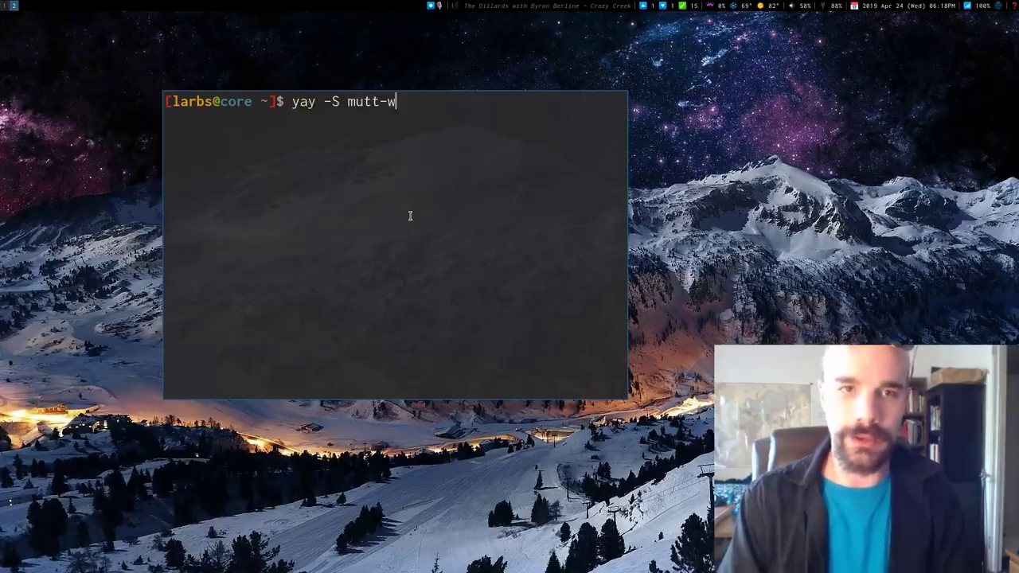
pyautogui.write('izard-git')
pyautogui.press('Return')
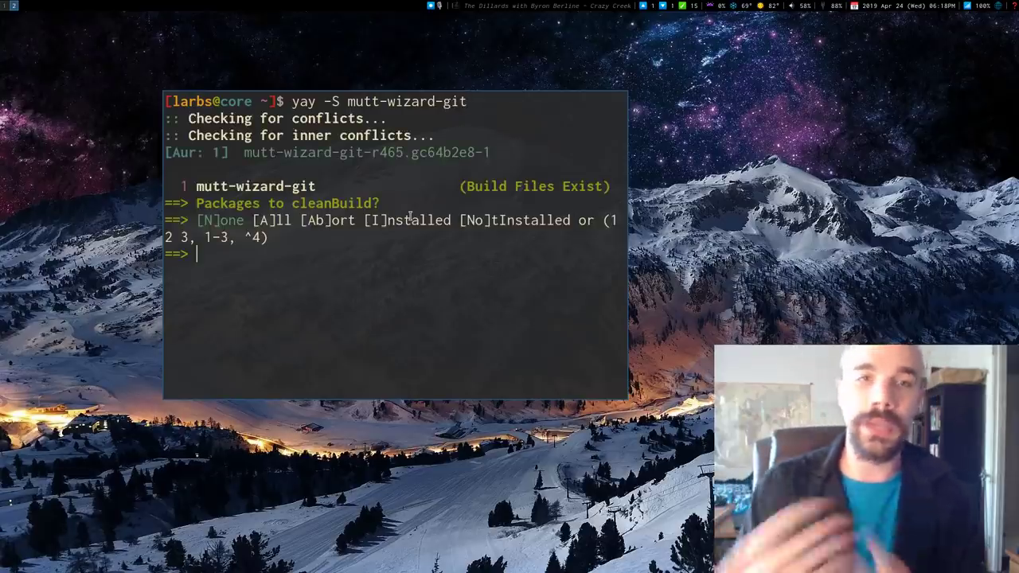
pyautogui.hotkey('ctrl', 'c')
pyautogui.hotkey('ctrl', 'l')
pyautogui.press('super+1')
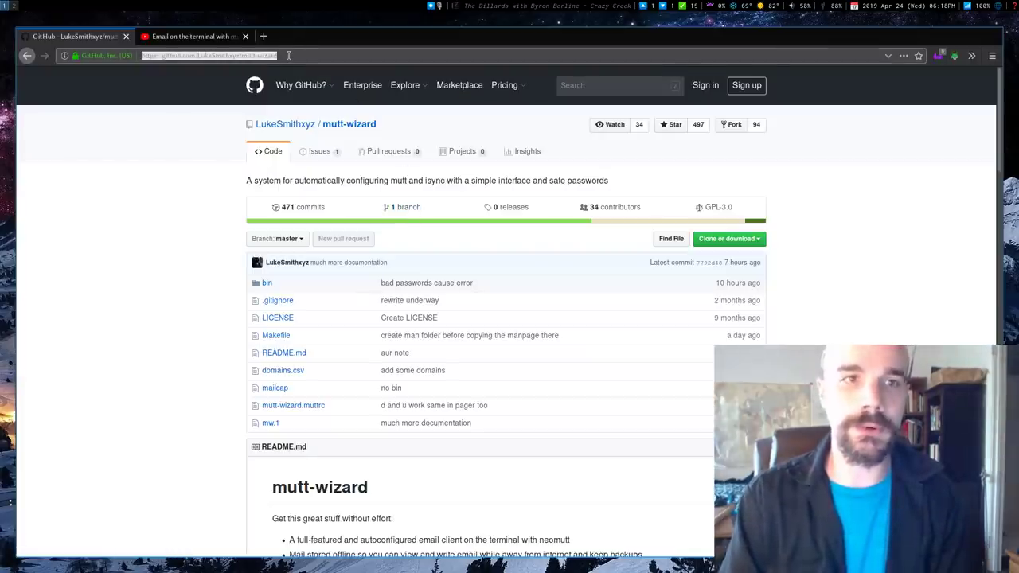
pyautogui.press('super+2')
# Step: Clone the mutt-wizard repository, enter its folder and install it with sudo make install
pyautogui.write('git clone')
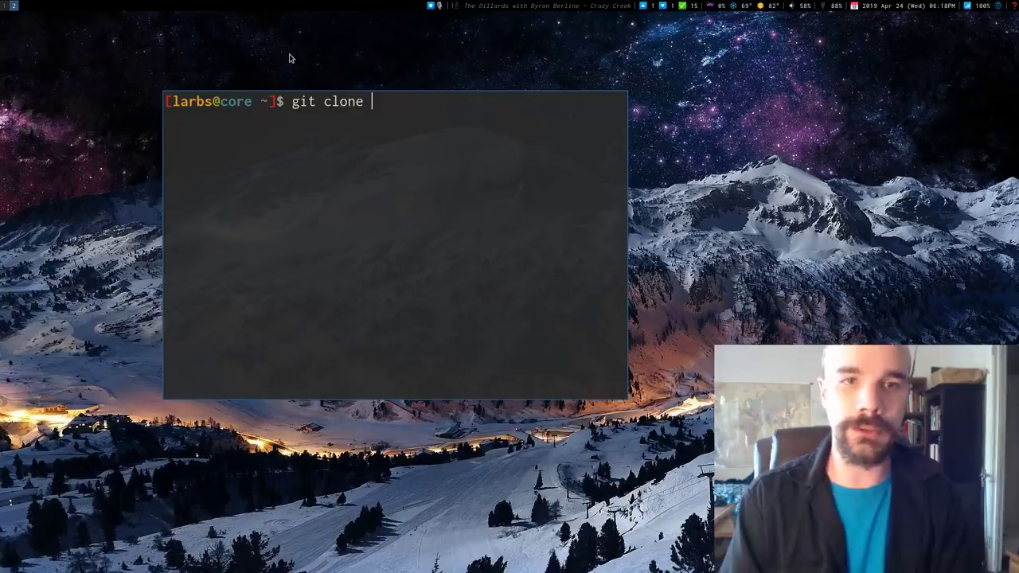
pyautogui.press('shift+Insert')
pyautogui.press('Return')
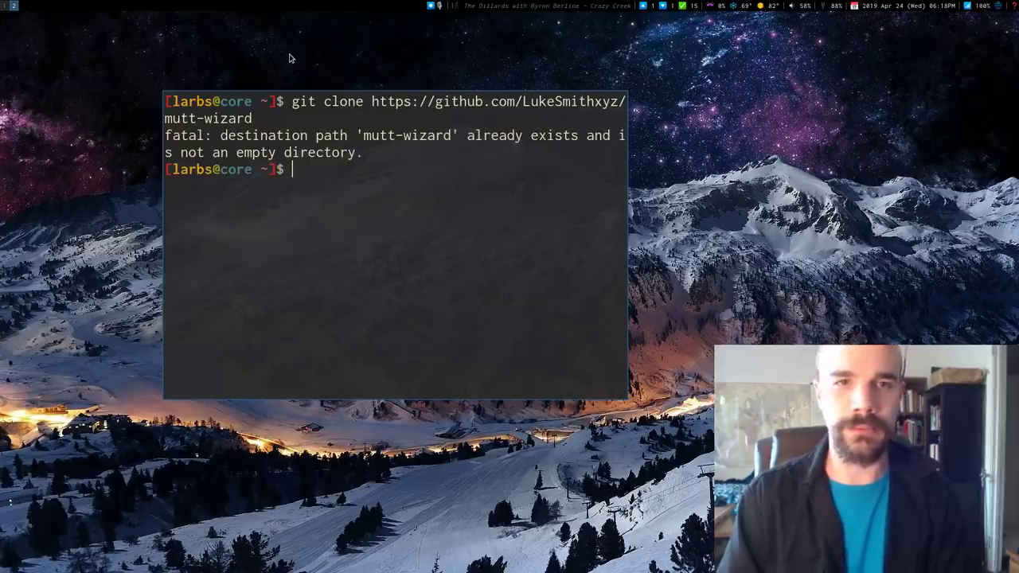
pyautogui.write('cd mut')
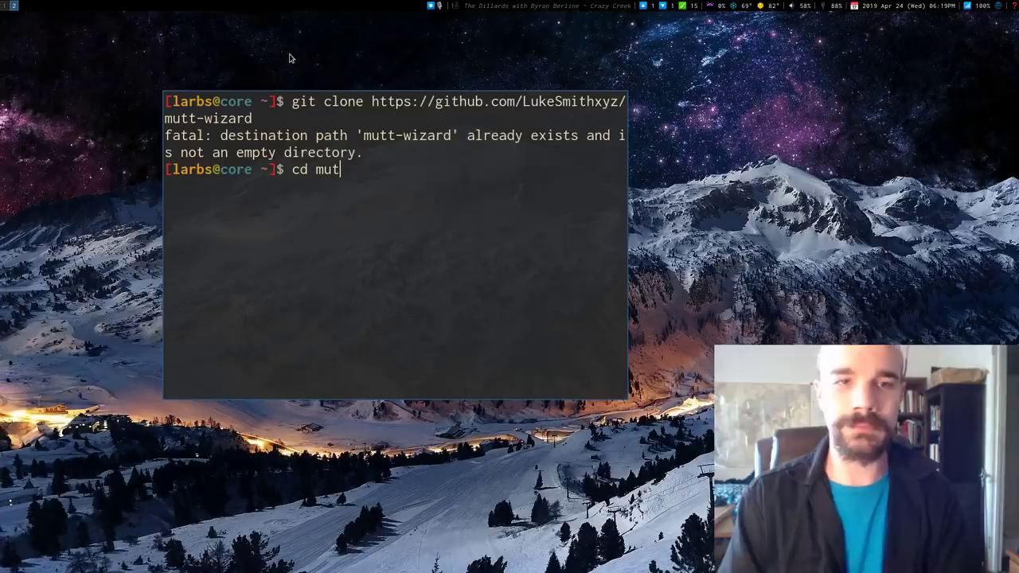
pyautogui.press('Tab')
pyautogui.press('Return')
pyautogui.write('sudo mak')
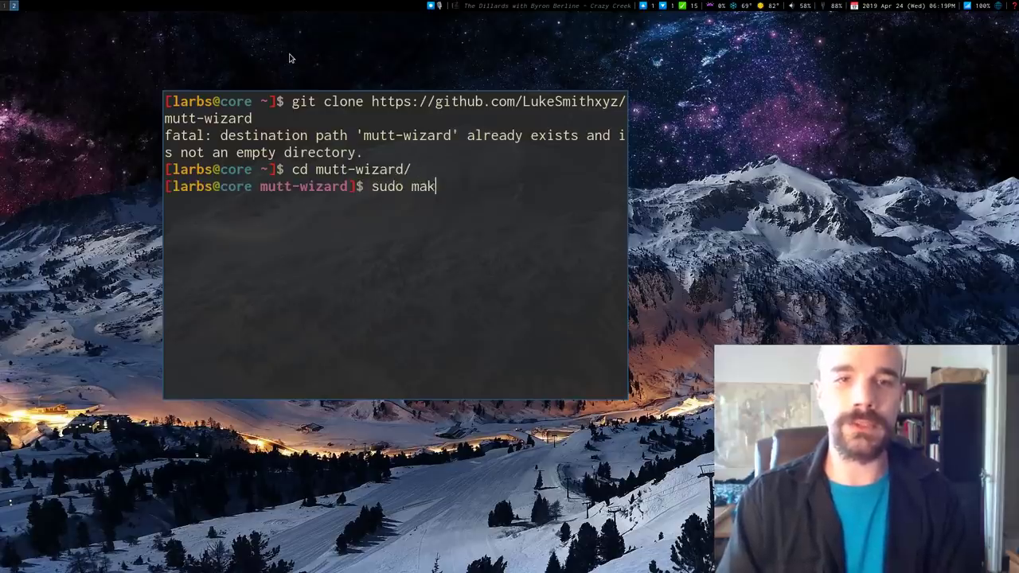
pyautogui.write('e install')
pyautogui.press('Return')
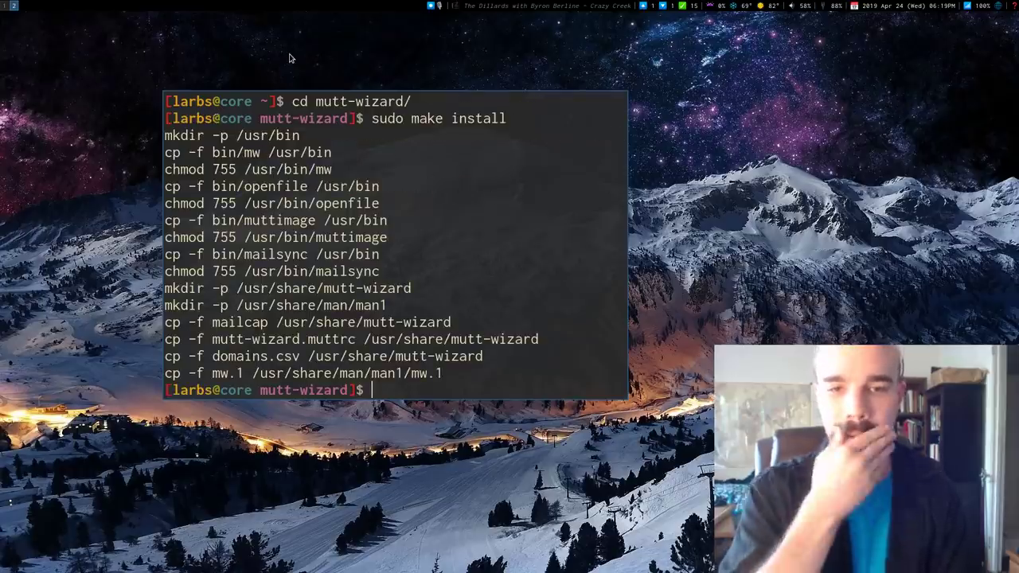
pyautogui.hotkey('ctrl', 'l')
pyautogui.press('super+1')
pyautogui.scroll(-5, 147, 191)
pyautogui.scroll(-5, 151, 203)
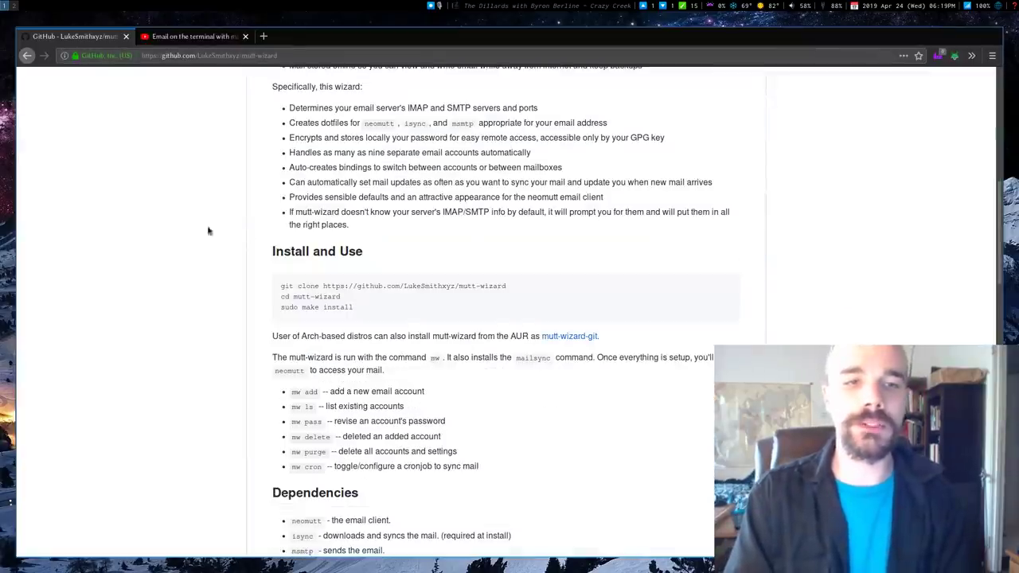
pyautogui.scroll(-5, 167, 253)
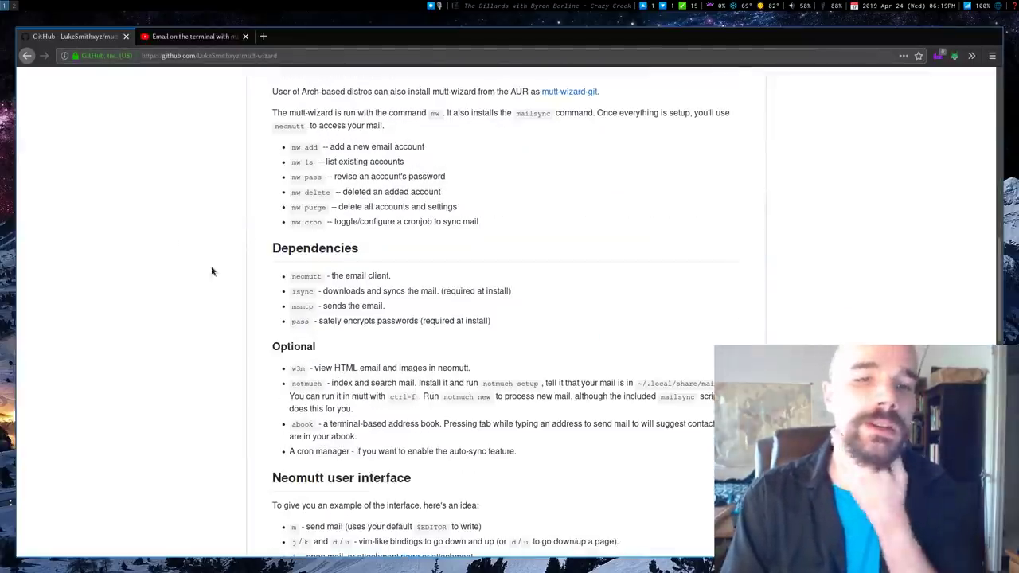
pyautogui.scroll(-1, 216, 270)
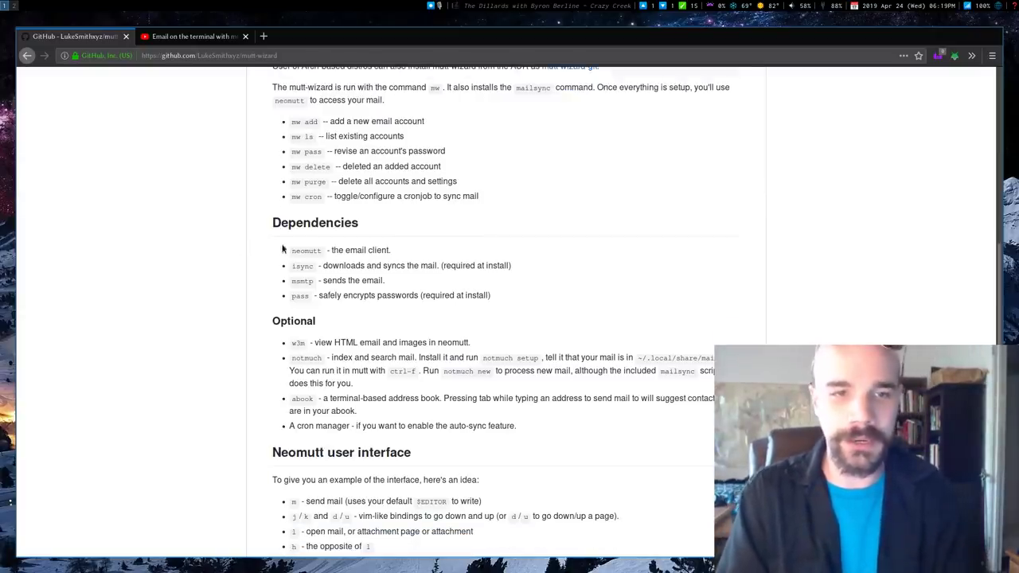
pyautogui.doubleClick(306, 253)
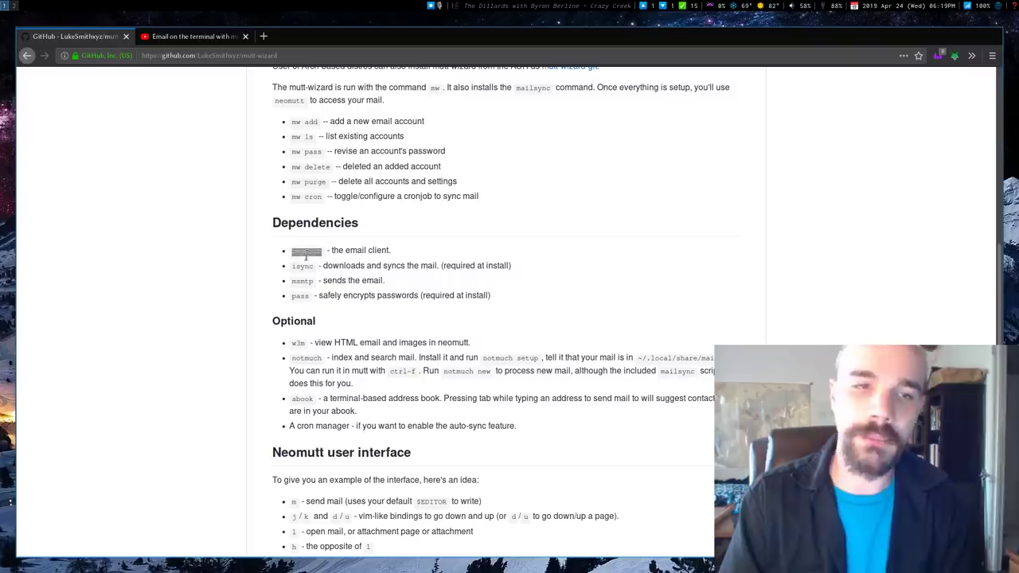
pyautogui.doubleClick(300, 266)
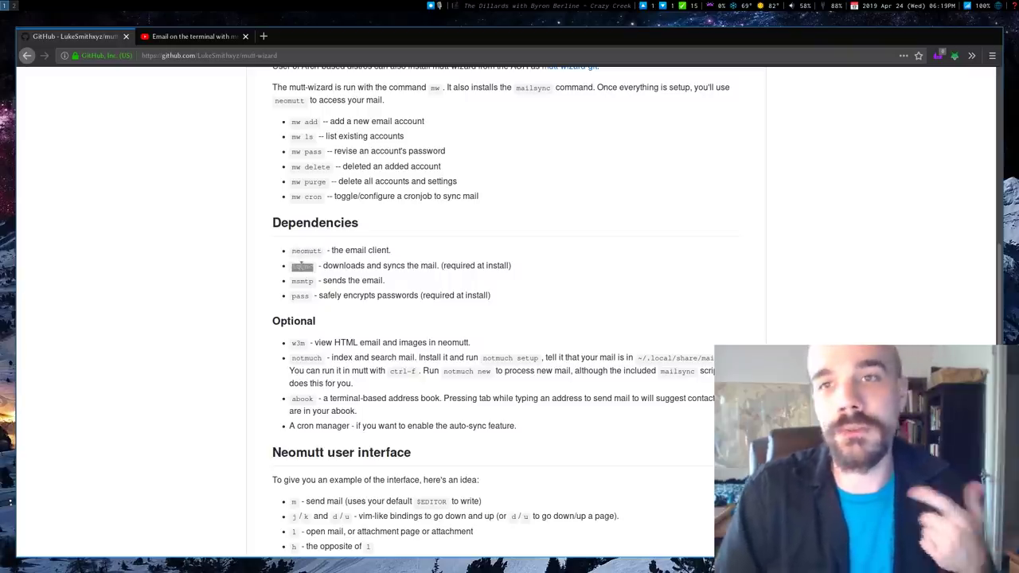
pyautogui.click(300, 283)
pyautogui.doubleClick(300, 283)
pyautogui.doubleClick(306, 297)
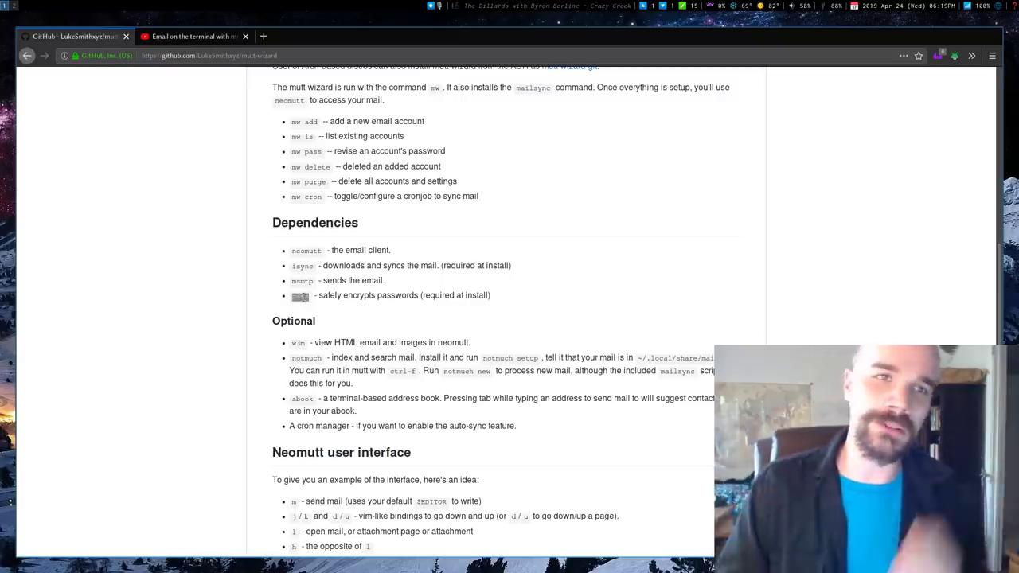
pyautogui.press('super+2')
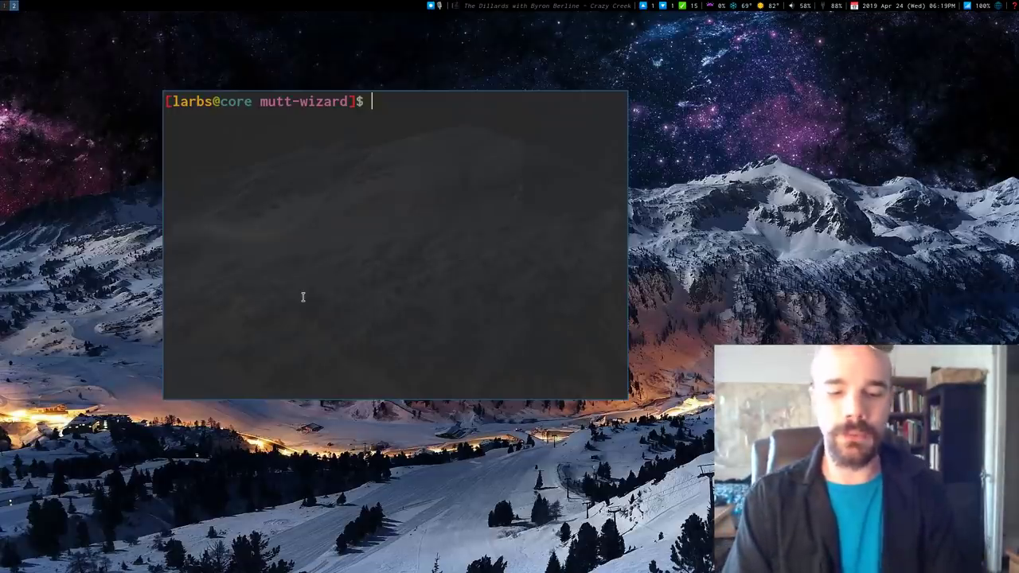
# Step: Return to the home folder, fill the screen with the terminal and read the mw manual page
pyautogui.write('cd')
pyautogui.press('Return')
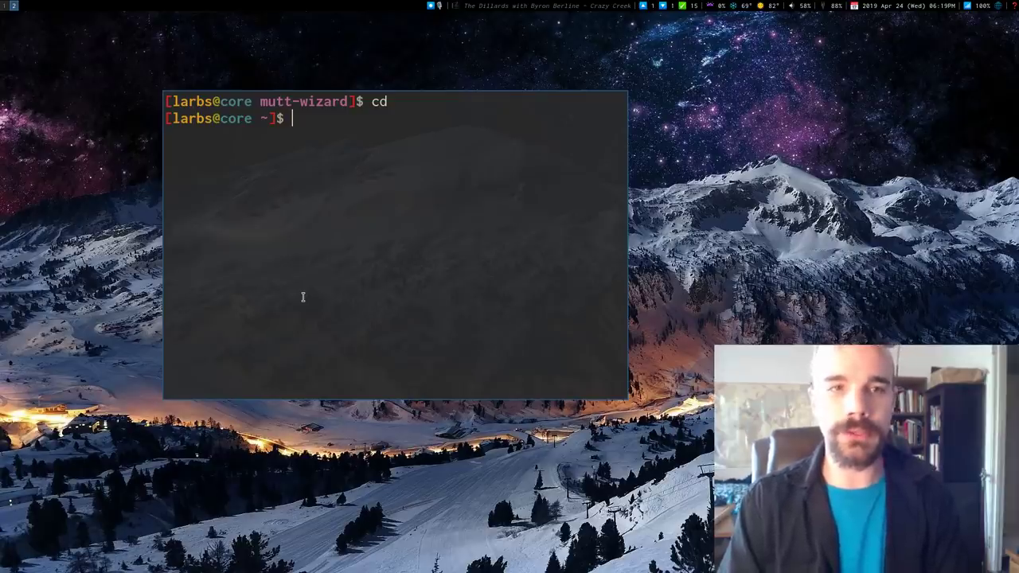
pyautogui.press('super+shift+k')
pyautogui.press('super+shift+k')
pyautogui.press('super+shift+k')
pyautogui.press('super+shift+space')
pyautogui.write('man mw')
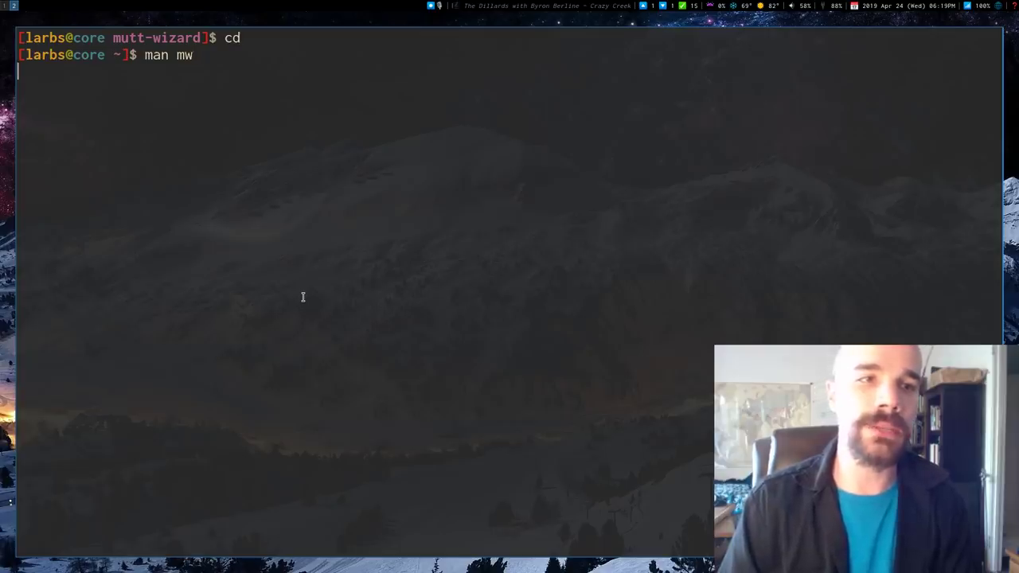
pyautogui.scroll(-14, 302, 297)
pyautogui.scroll(11, 303, 294)
pyautogui.scroll(2, 302, 294)
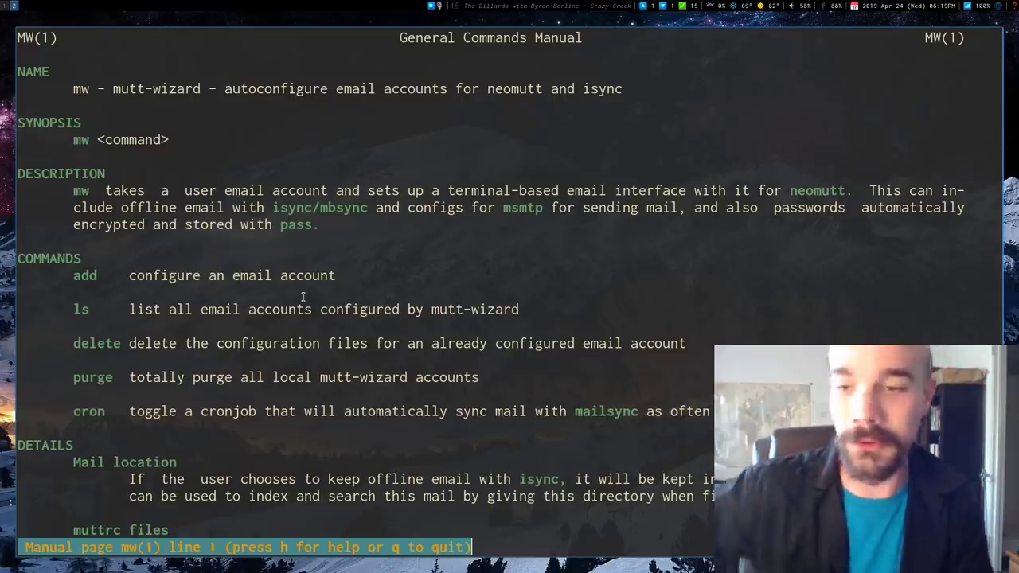
# Step: Run mw, then initialize the password store with pass init for the GPG e-mail
pyautogui.write('q')
pyautogui.write('mw')
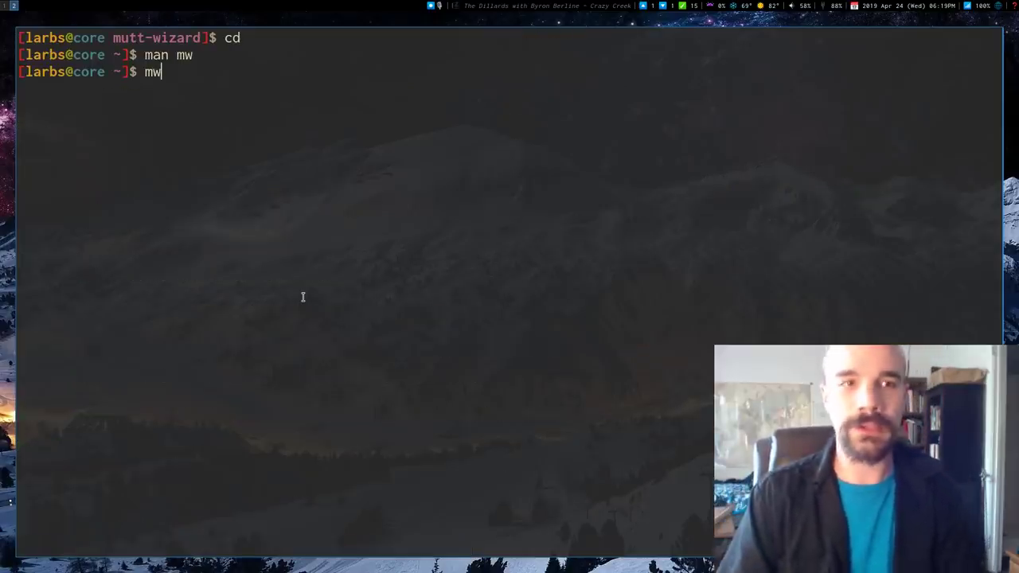
pyautogui.press('Return')
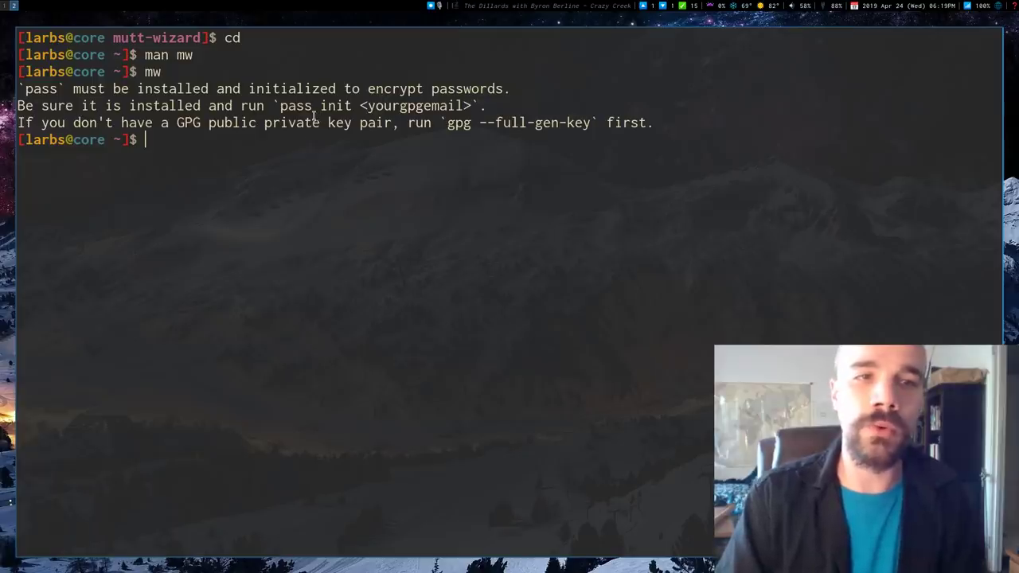
pyautogui.moveTo(281, 104); pyautogui.dragTo(481, 107)
pyautogui.click(480, 109)
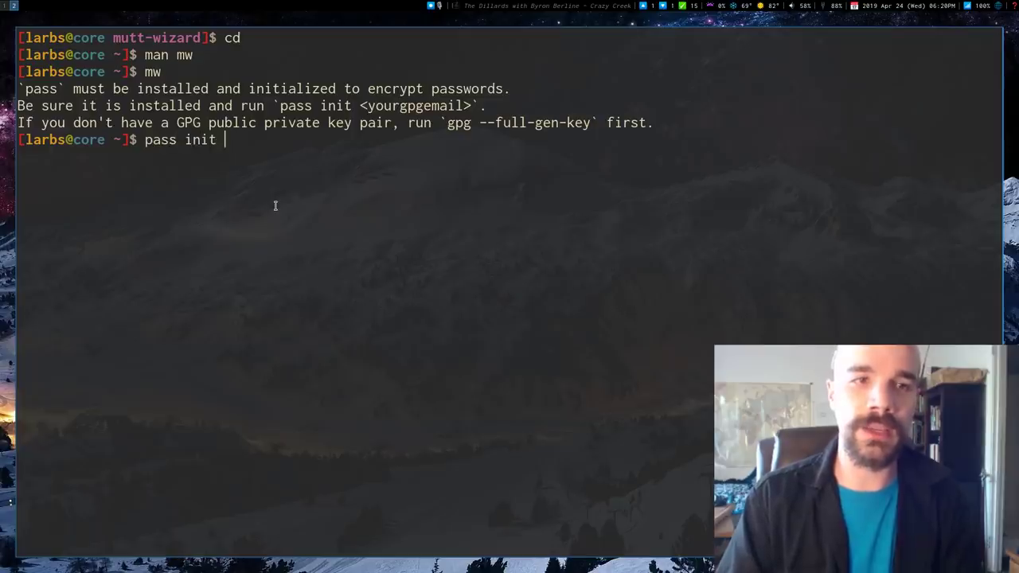
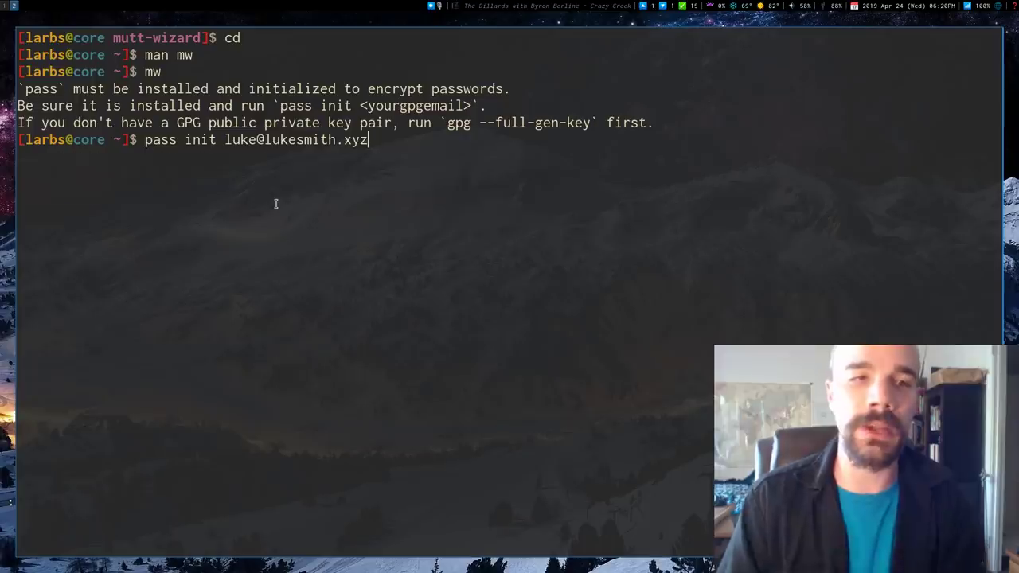
pyautogui.press('Return')
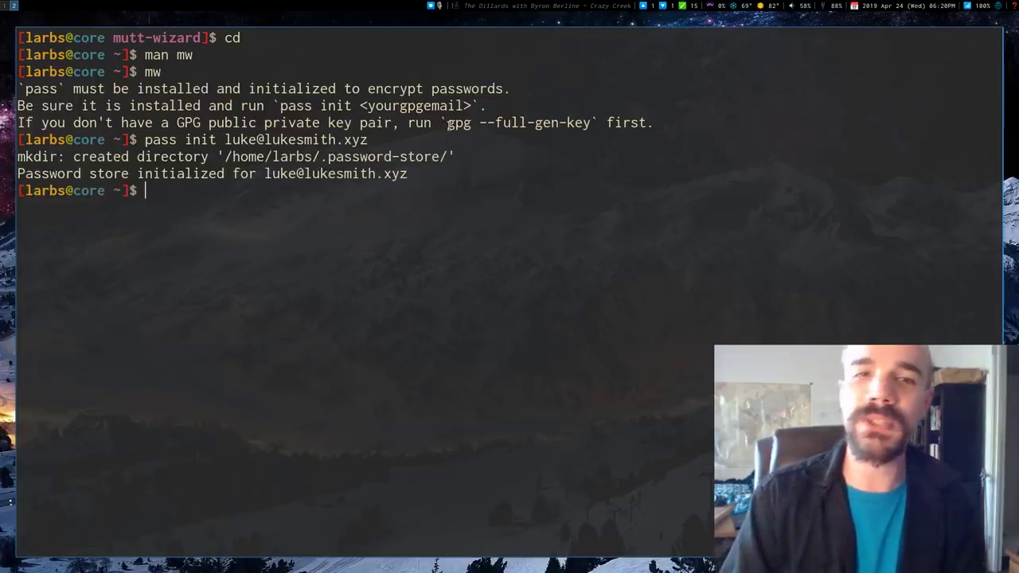
pyautogui.moveTo(447, 123); pyautogui.dragTo(588, 122)
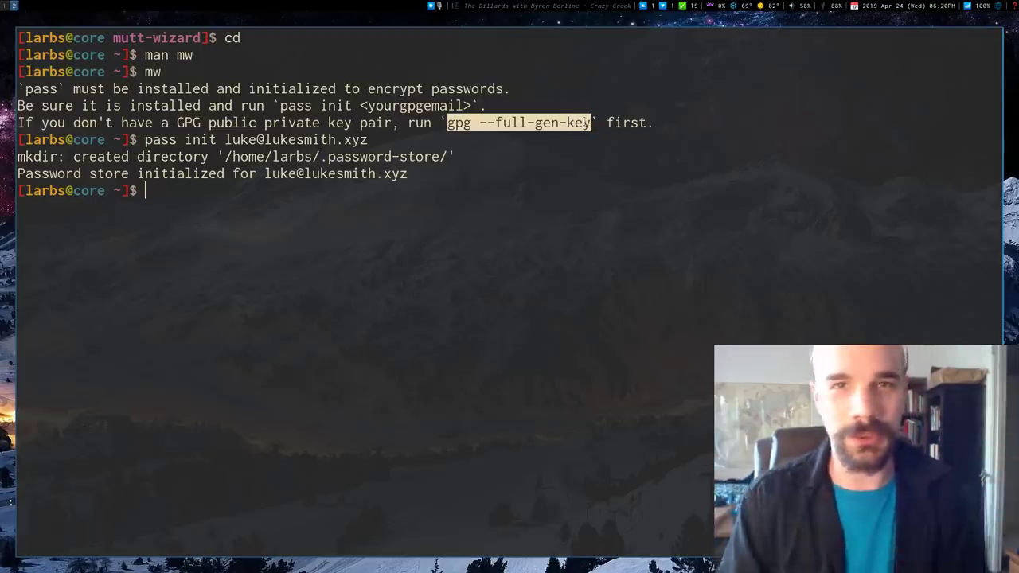
pyautogui.click(553, 200)
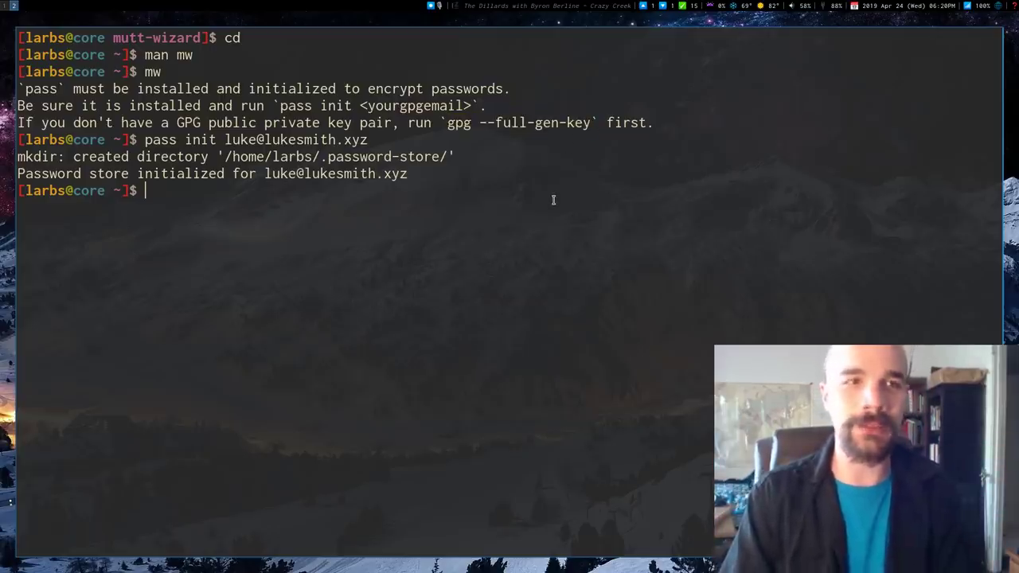
# Step: Run mw to list its options, then start a new account with mw add
pyautogui.write('mw')
pyautogui.hotkey('ctrl', 'l')
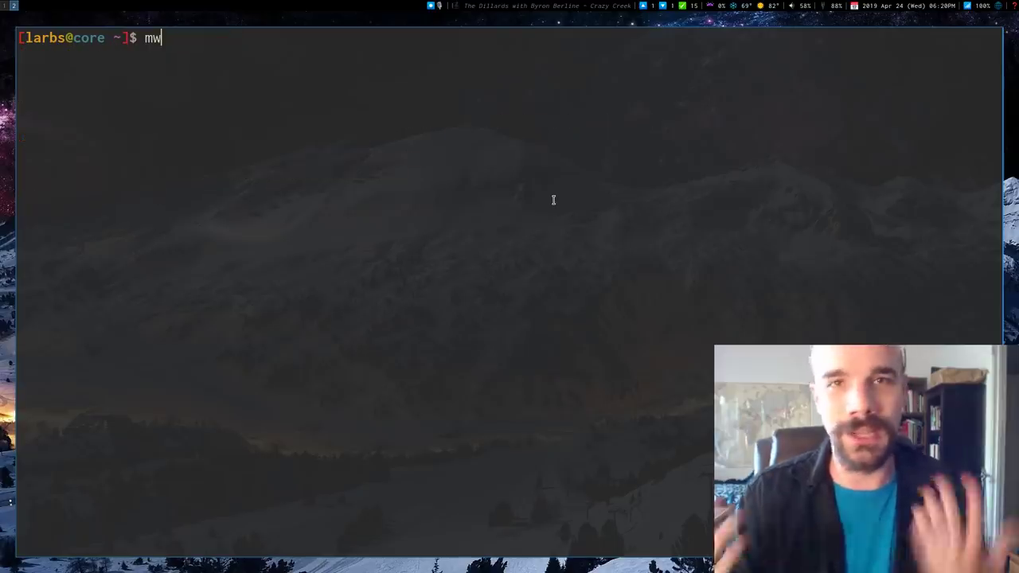
pyautogui.press('Return')
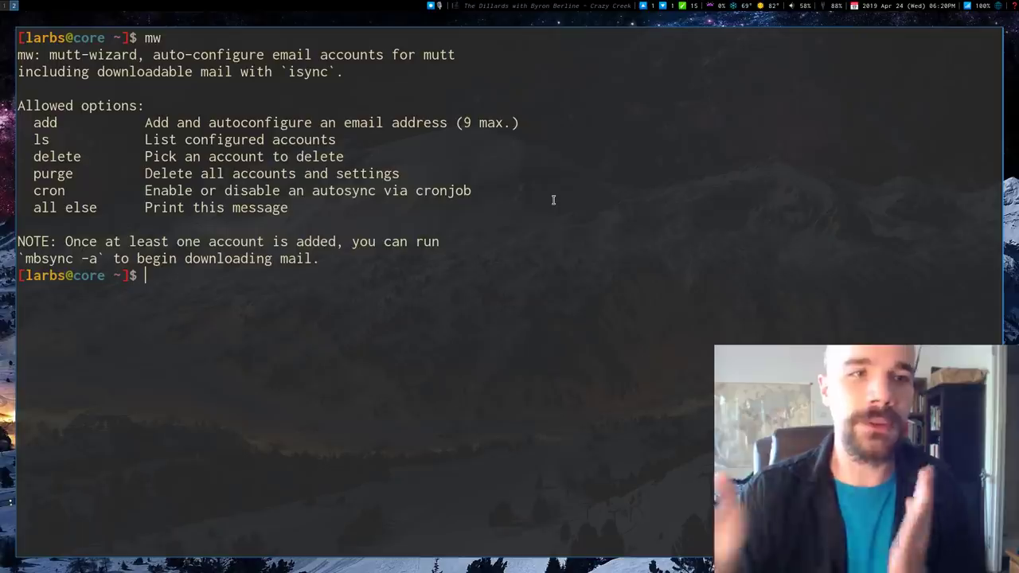
pyautogui.write('mw')
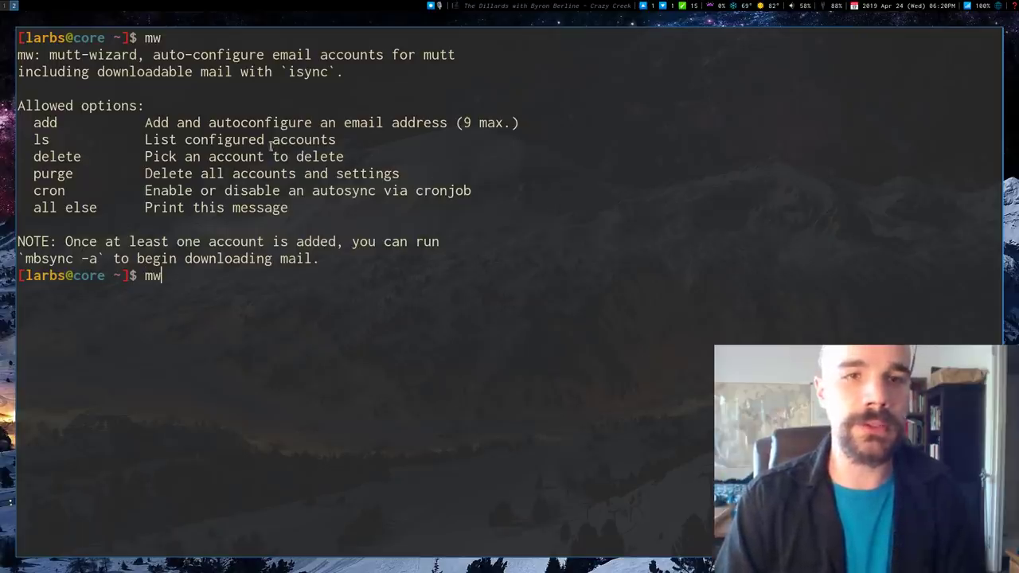
pyautogui.doubleClick(45, 123)
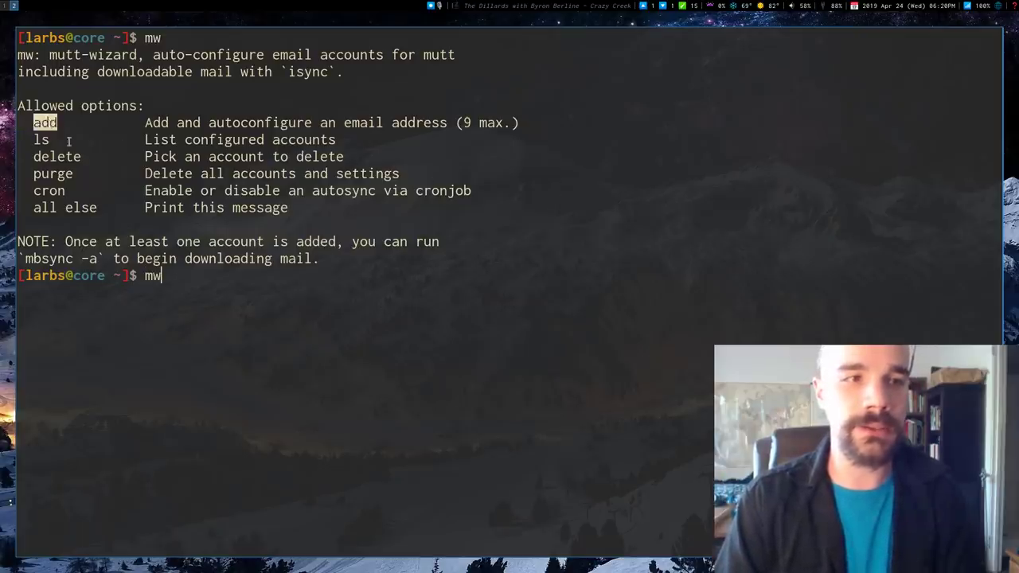
pyautogui.tripleClick(108, 173)
pyautogui.click(332, 329)
pyautogui.write('a')
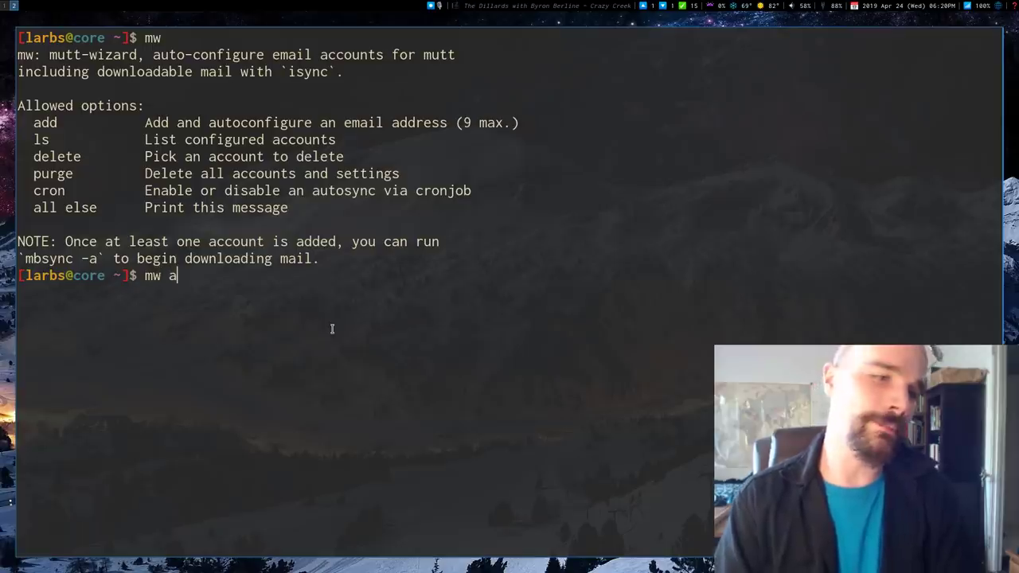
pyautogui.write('dd')
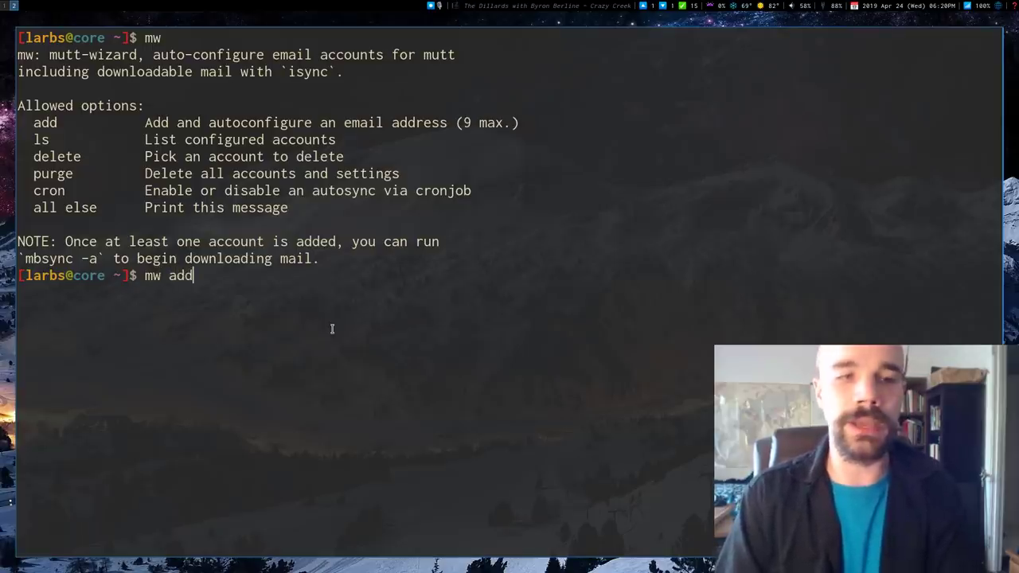
pyautogui.press('Return')
# Step: Choose offline mbsync syncing and enter the cock.li e-mail address for autoconfiguration
pyautogui.write('yes')
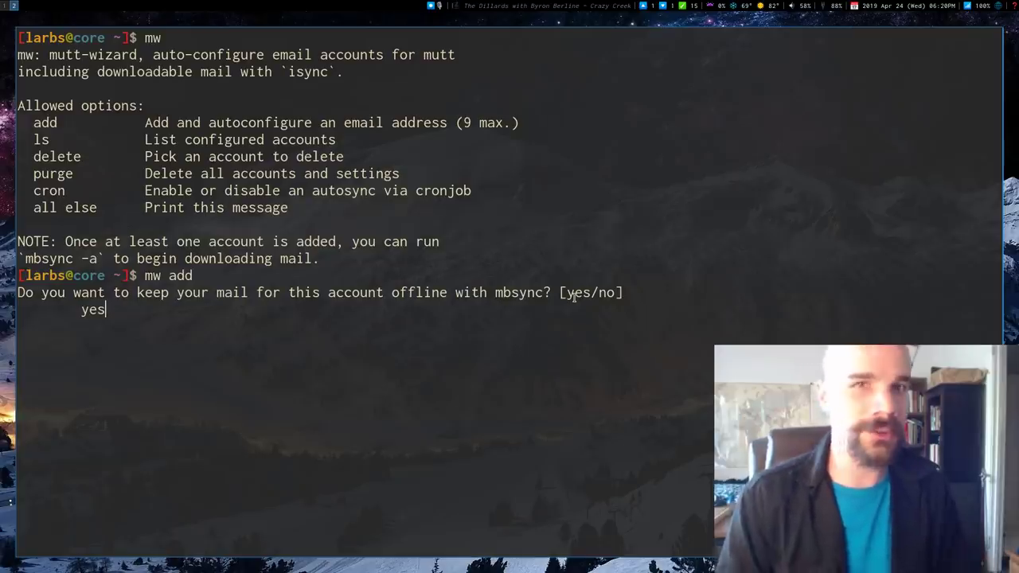
pyautogui.press('Return')
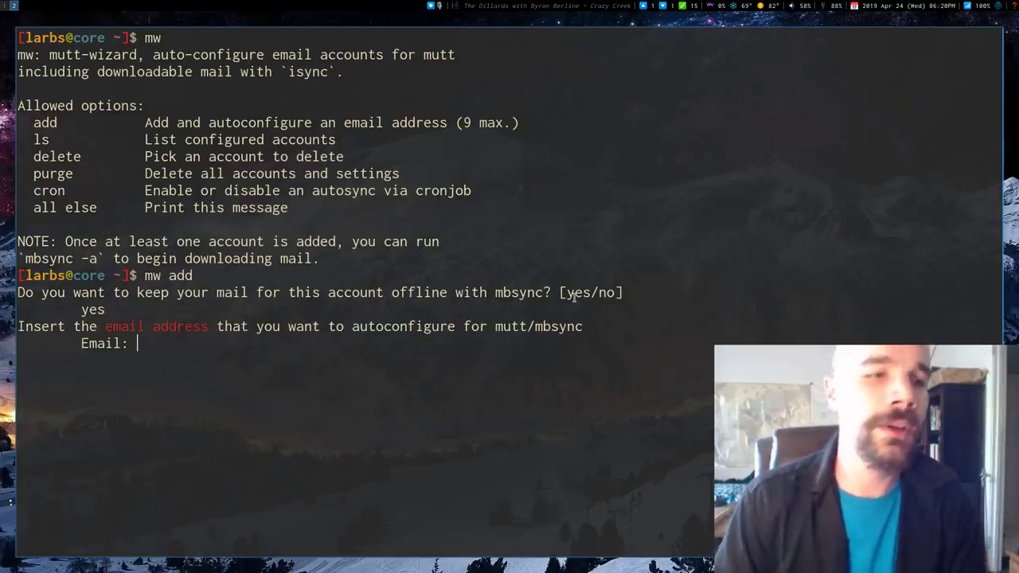
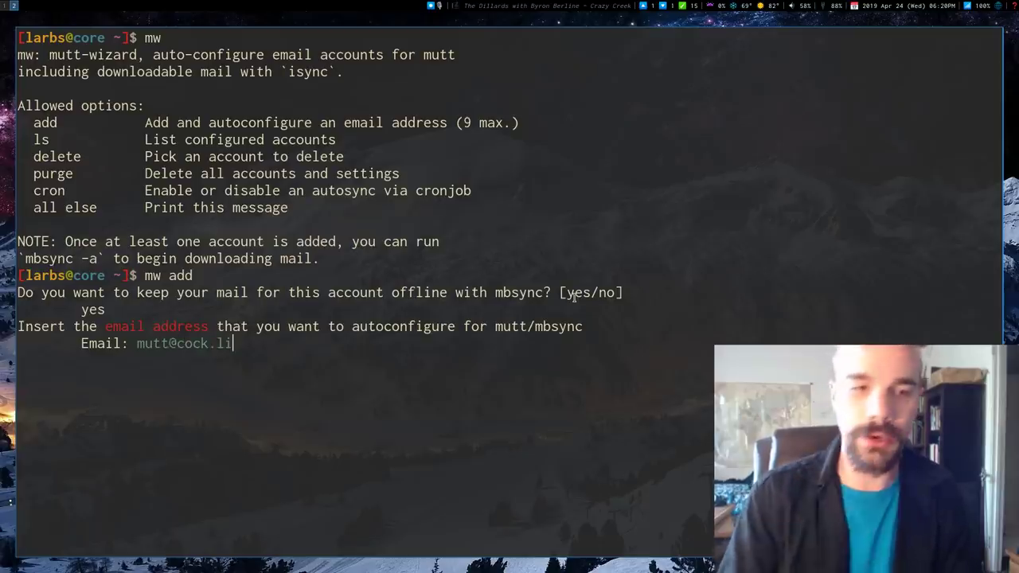
pyautogui.press('Return')
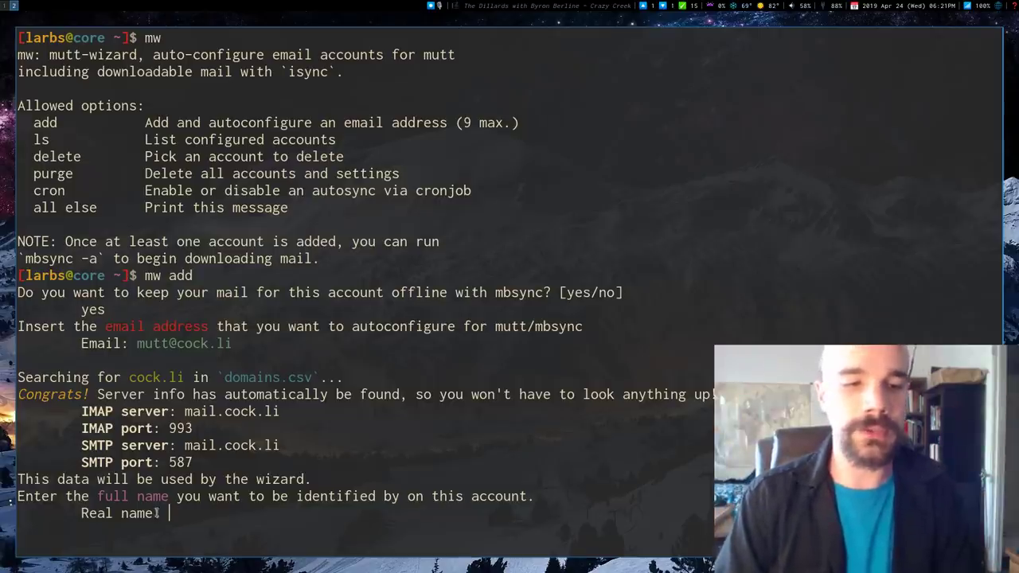
# Step: Enter the real name, account name 'mutt', a blank login and the password twice
pyautogui.write('Mutt Mu')
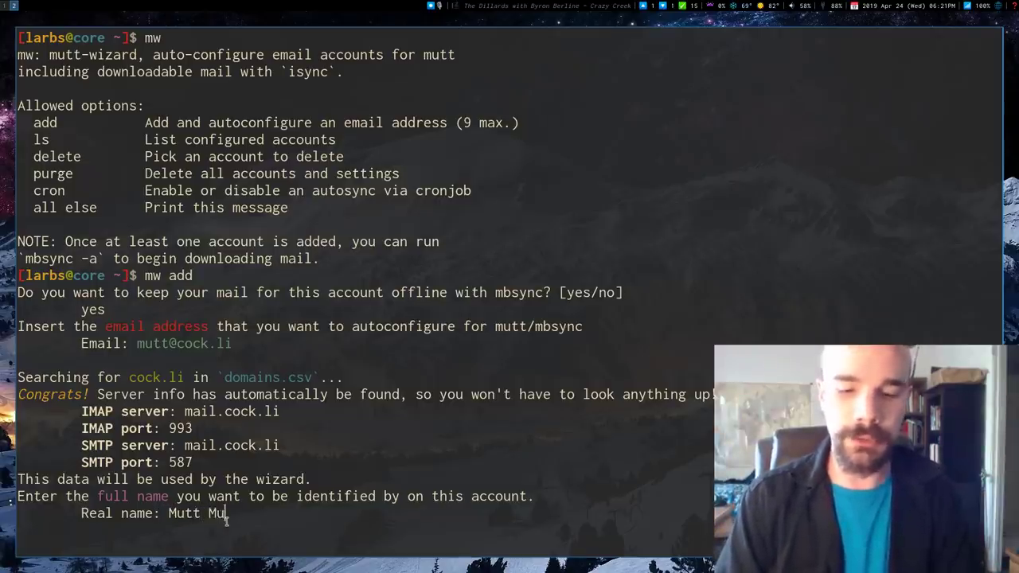
pyautogui.write('ttington')
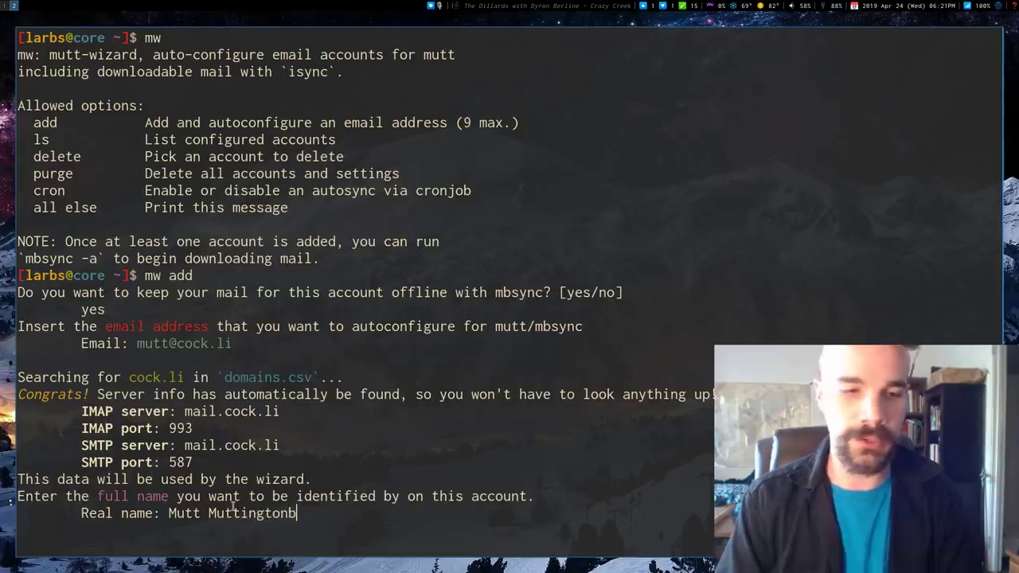
pyautogui.press('Return')
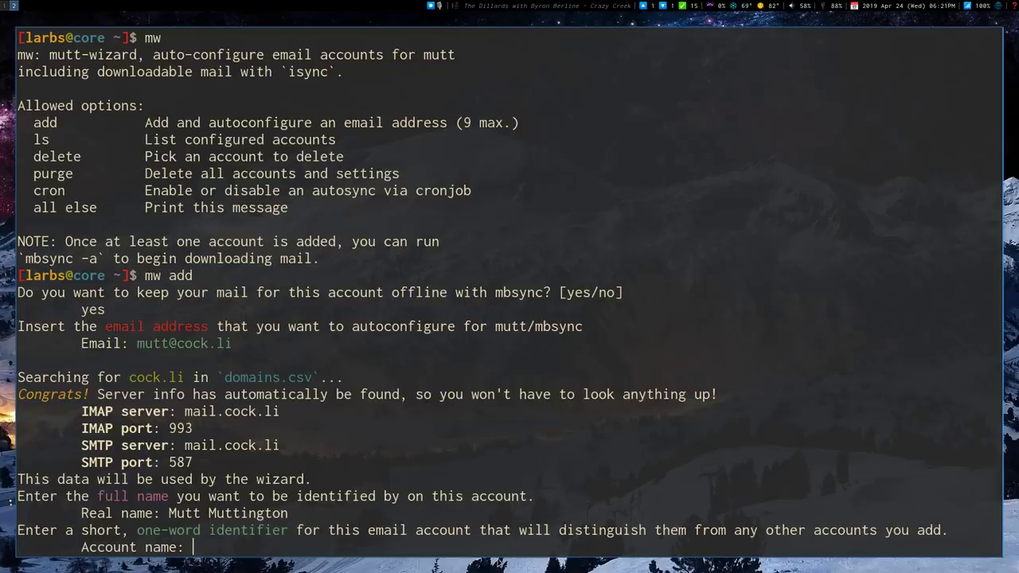
pyautogui.write('mutt')
pyautogui.press('Return')
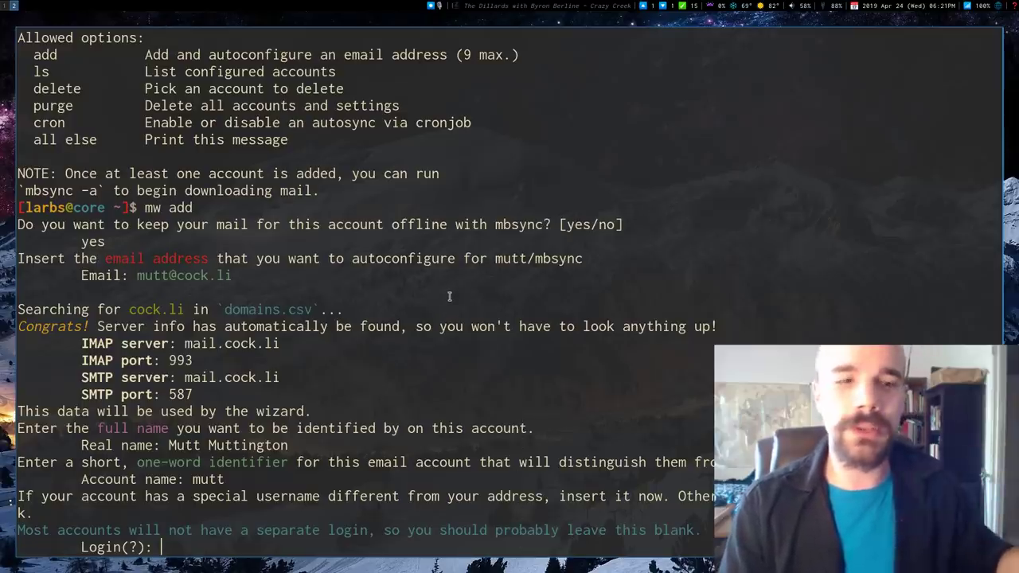
pyautogui.press('Return')
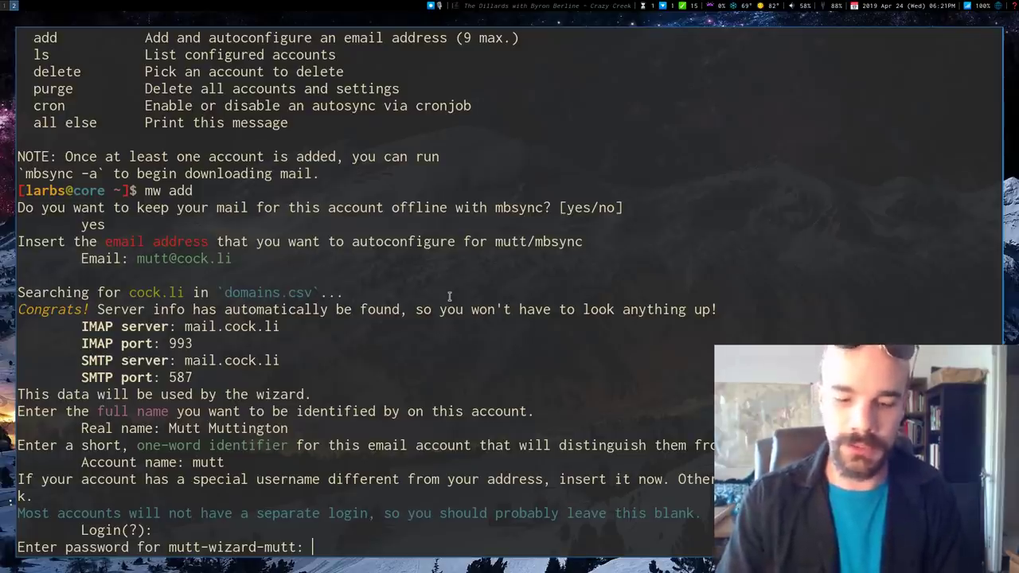
pyautogui.press('Return')
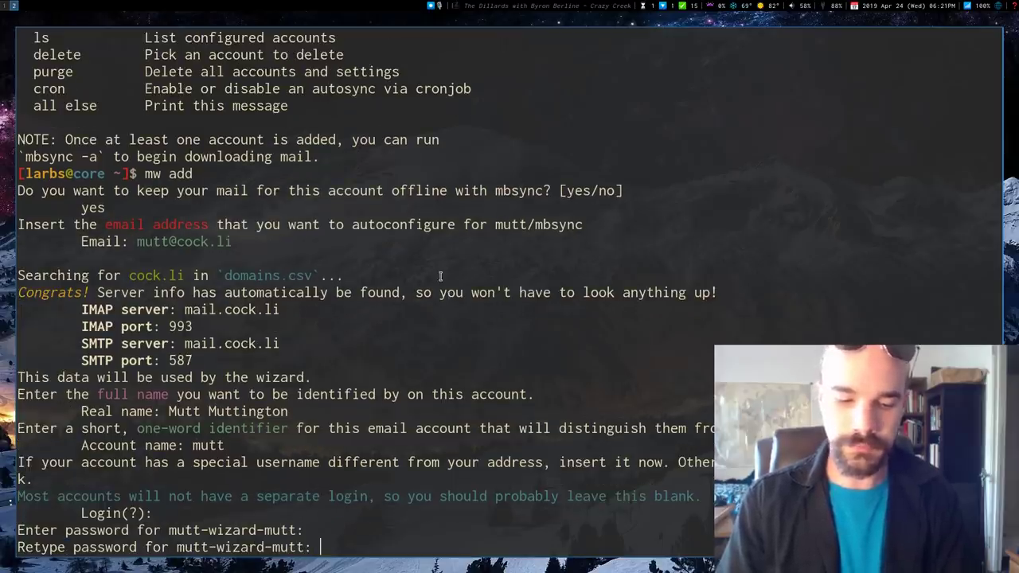
pyautogui.press('Return')
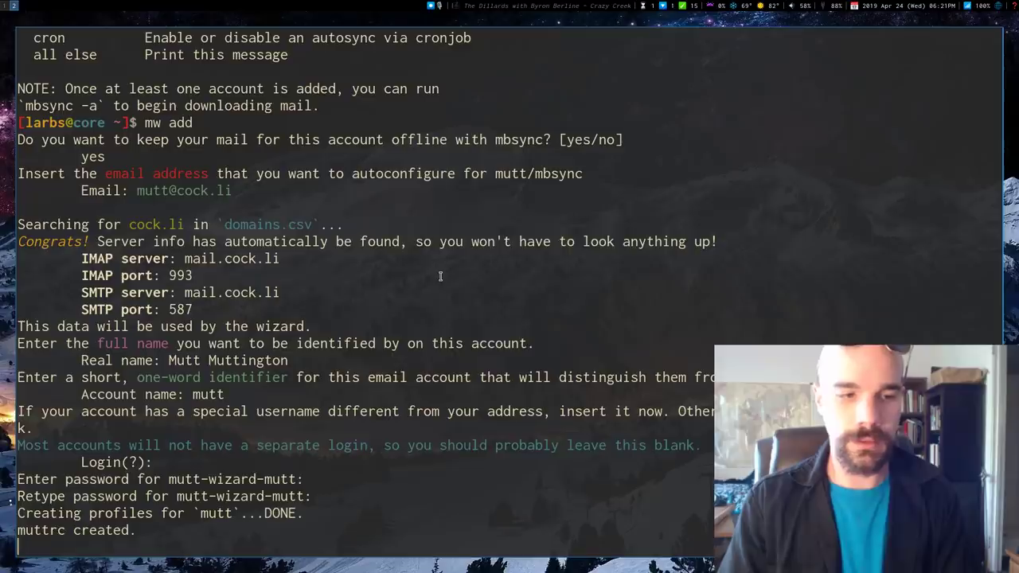
# Step: Unlock the GPG key with its passphrase and review the default-mailbox and 'mbsync mutt' output
pyautogui.write('••••••••')
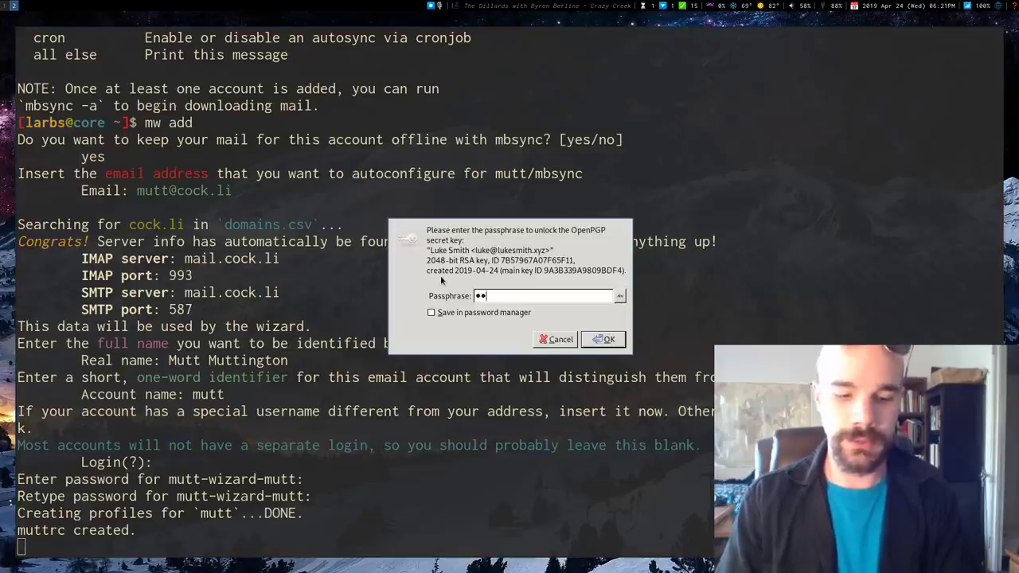
pyautogui.write('•••••••')
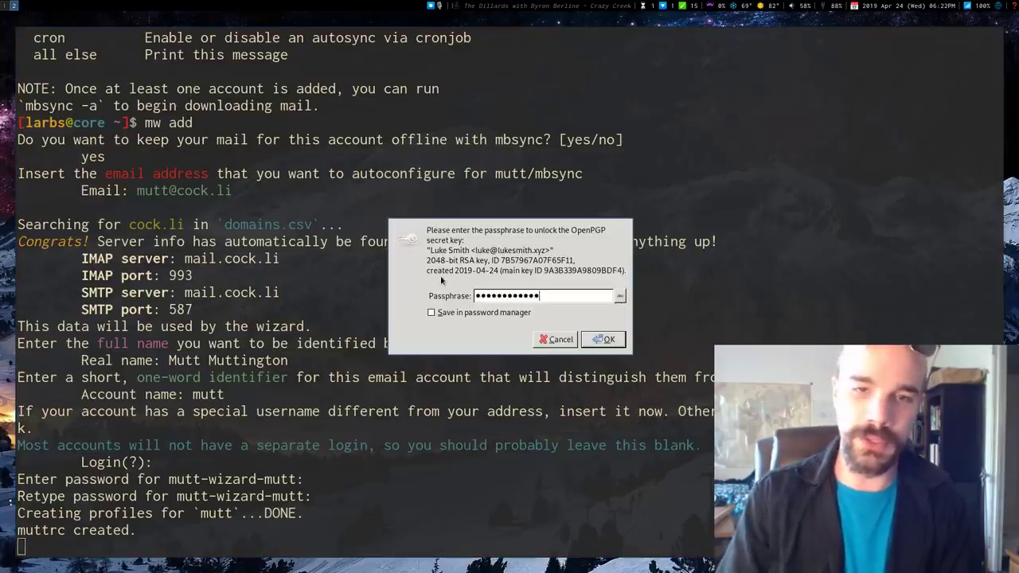
pyautogui.press('Return')
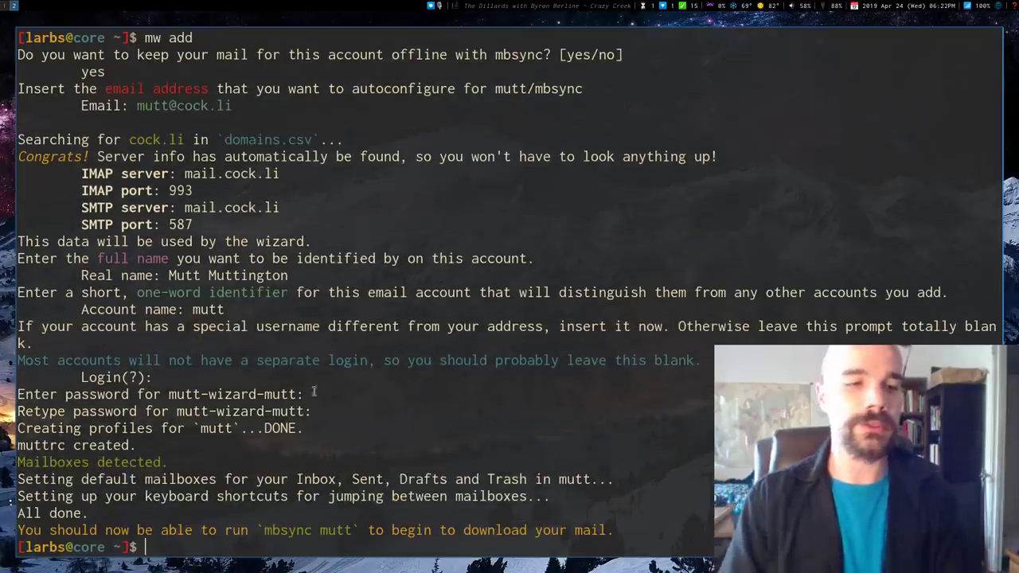
pyautogui.tripleClick(97, 473)
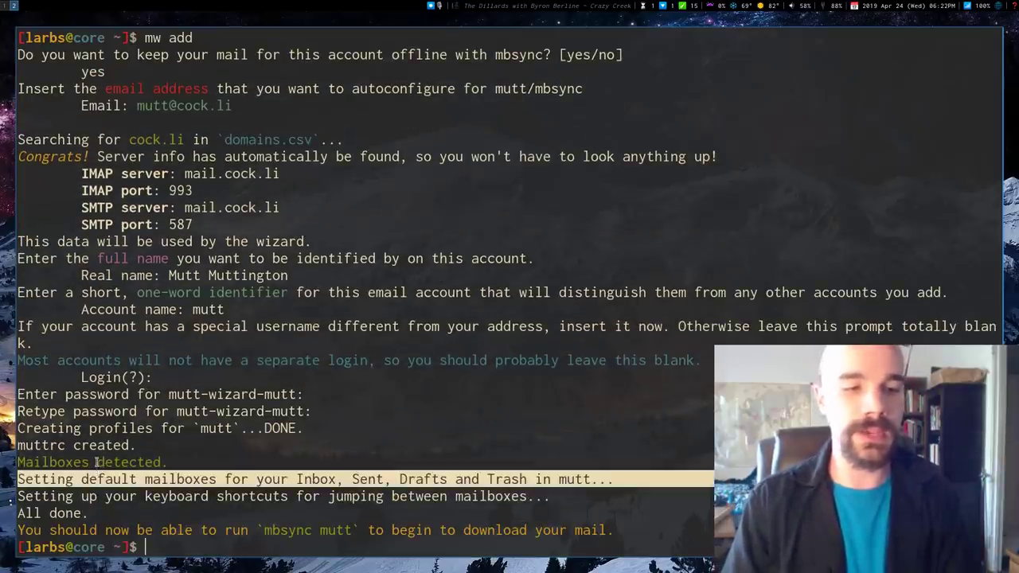
pyautogui.click(98, 462)
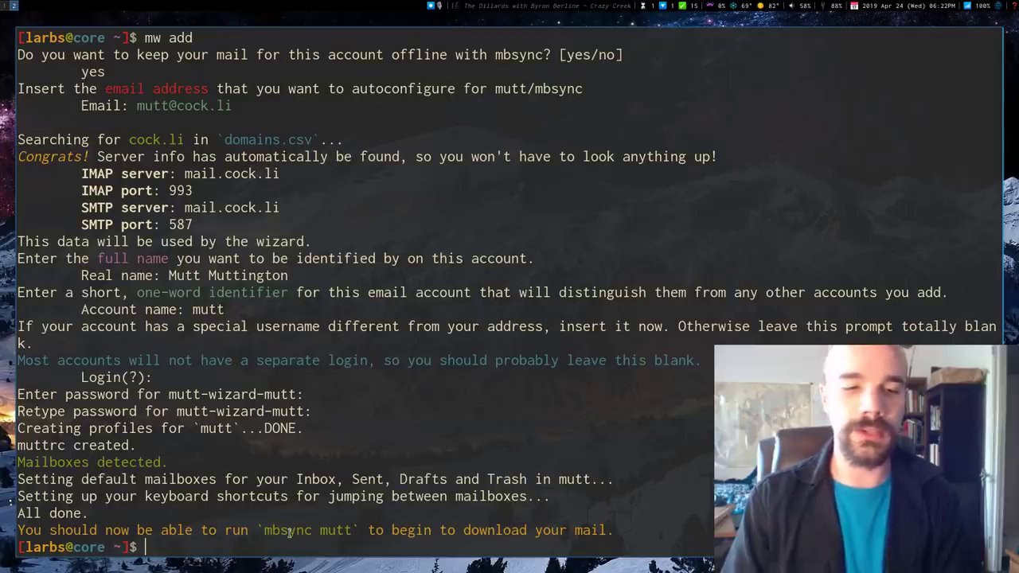
pyautogui.moveTo(265, 532); pyautogui.dragTo(359, 530)
pyautogui.click(352, 530)
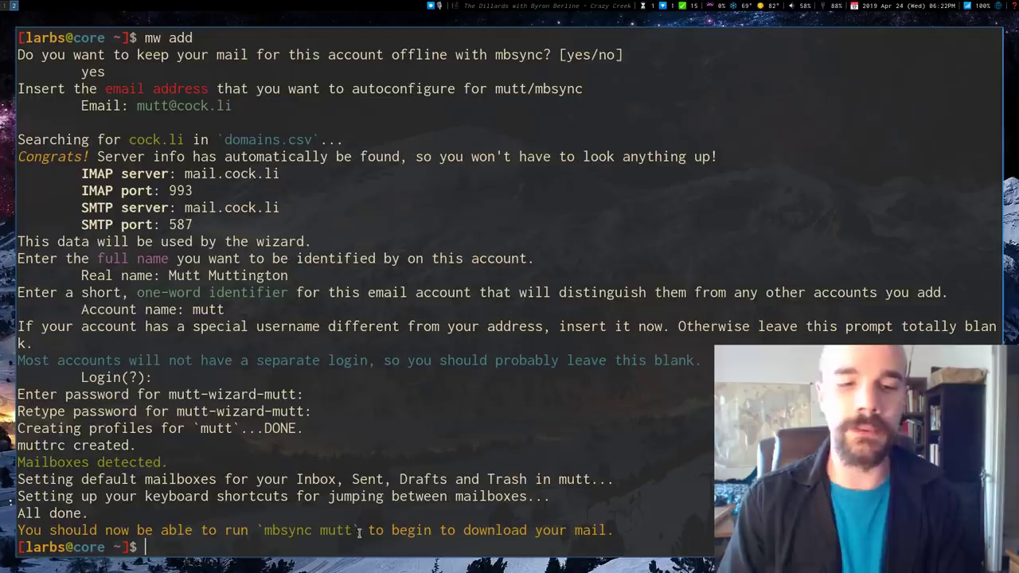
# Step: Sync all mailboxes with mbsync -a, downloading 5/5 mailboxes into local maildirs
pyautogui.hotkey('ctrl', 'l')
pyautogui.write('mbsync mutt')
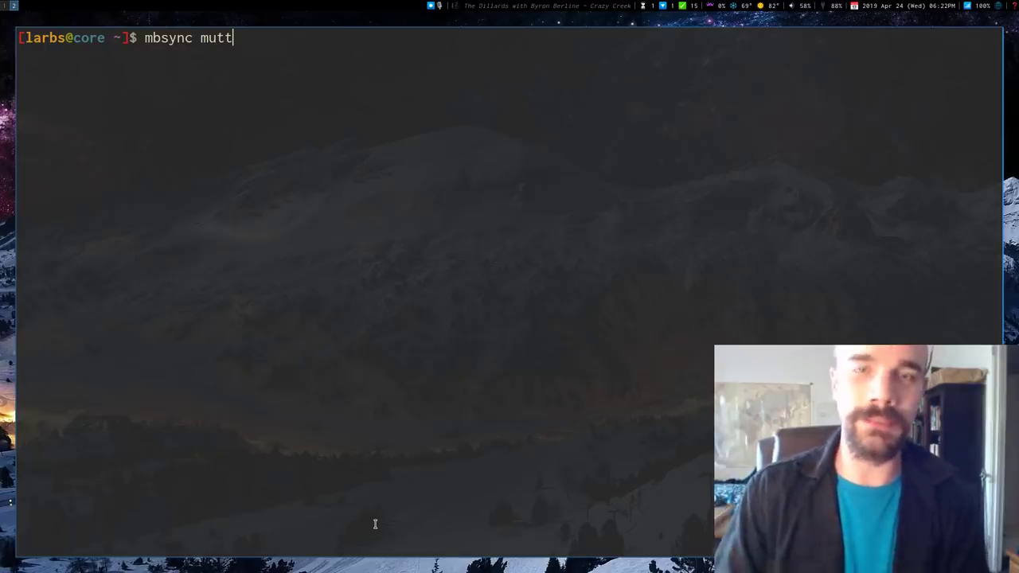
pyautogui.press('BackSpace')
pyautogui.press('BackSpace')
pyautogui.press('BackSpace')
pyautogui.press('BackSpace')
pyautogui.write('-a')
pyautogui.press('Return')
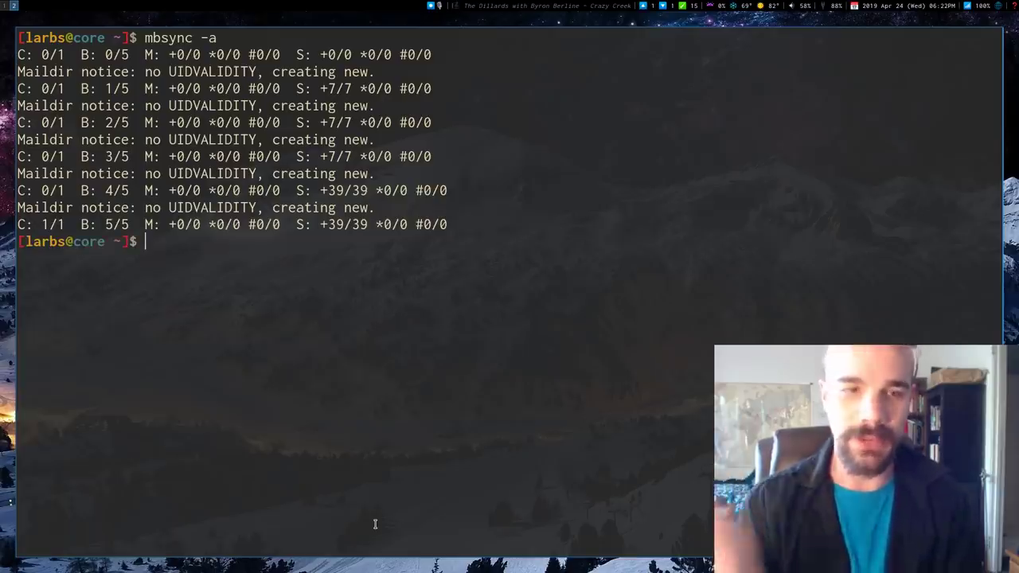
pyautogui.write('neomutt')
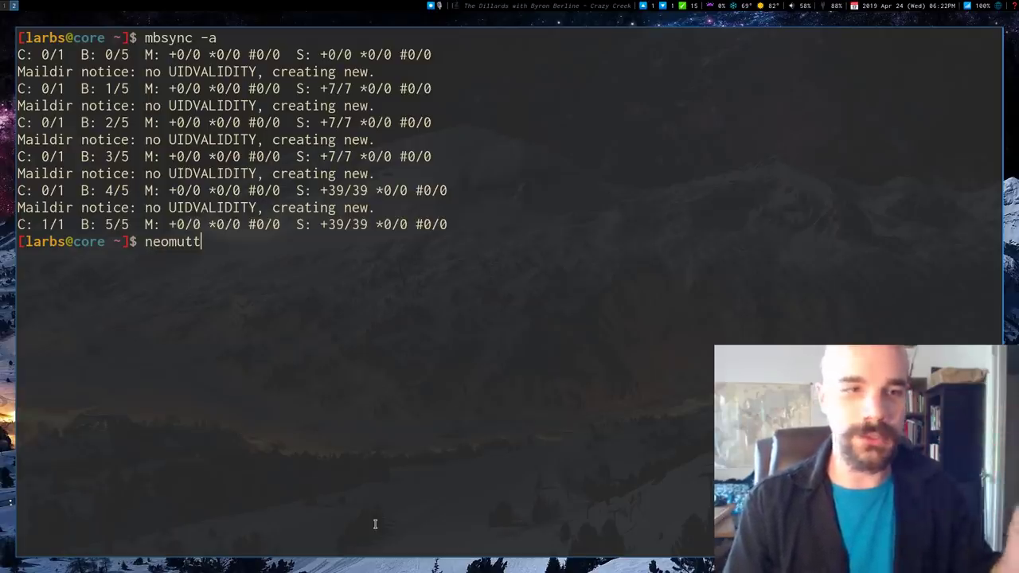
# Step: Launch NeoMutt, browse the 7 INBOX messages and open the attachments email's attachment list
pyautogui.press('Return')
pyautogui.press('j')
pyautogui.press('j')
pyautogui.press('j')
pyautogui.press('j')
pyautogui.press('j')
pyautogui.press('j')
pyautogui.press('j')
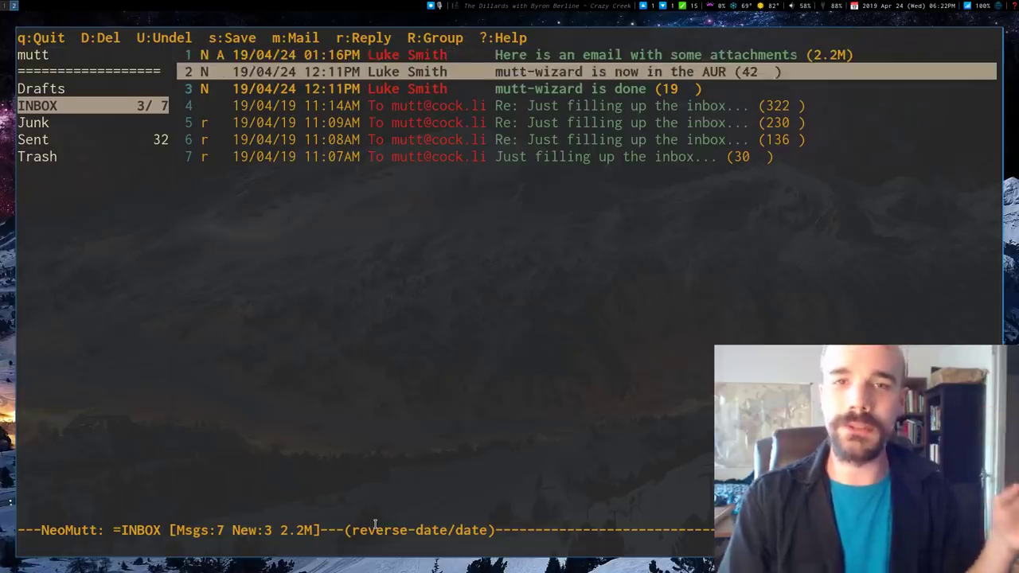
pyautogui.press('k')
pyautogui.press('k')
pyautogui.press('k')
pyautogui.press('k')
pyautogui.press('k')
pyautogui.press('k')
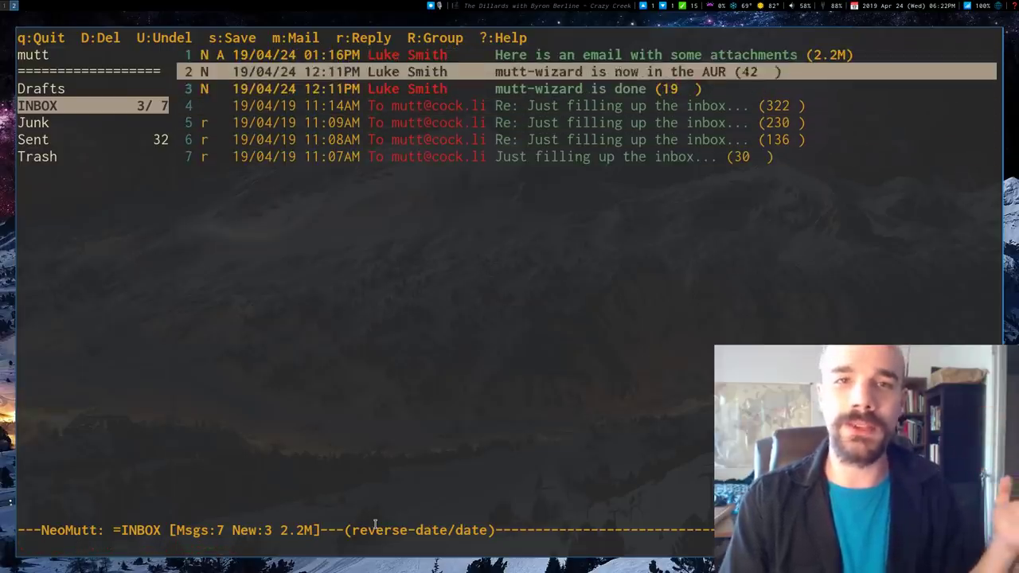
pyautogui.press('j')
pyautogui.press('j')
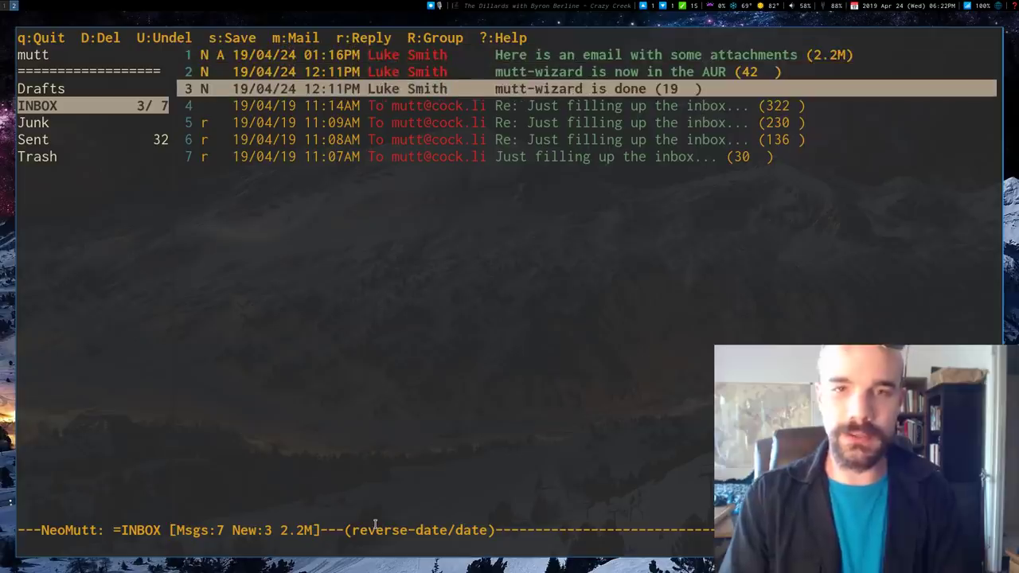
pyautogui.press('j')
pyautogui.press('j')
pyautogui.press('k')
pyautogui.press('k')
pyautogui.press('k')
pyautogui.press('k')
pyautogui.press('j')
pyautogui.press('j')
pyautogui.press('j')
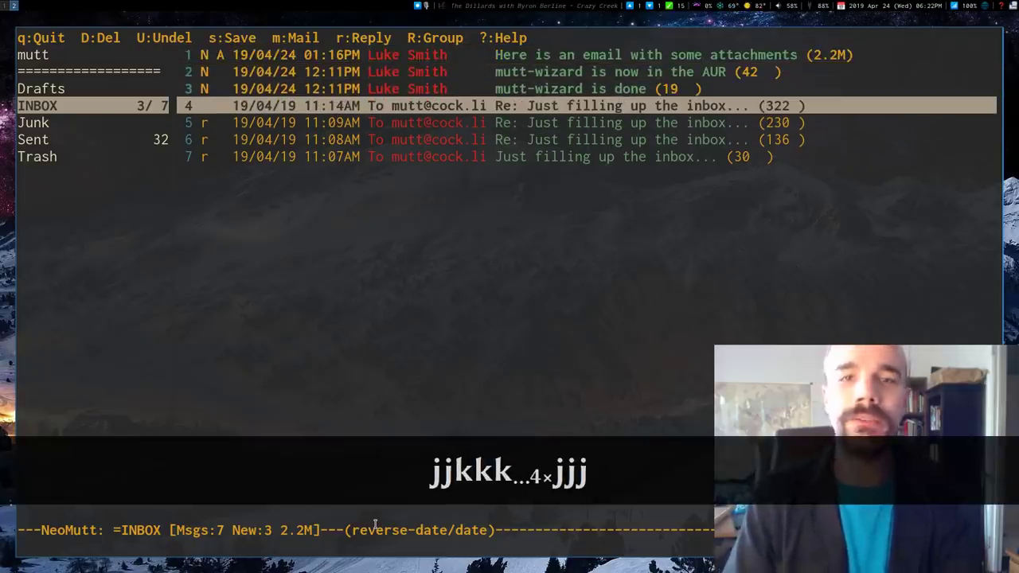
pyautogui.press('j')
pyautogui.press('j')
pyautogui.press('k')
pyautogui.press('k')
pyautogui.press('k')
pyautogui.press('k')
pyautogui.press('k')
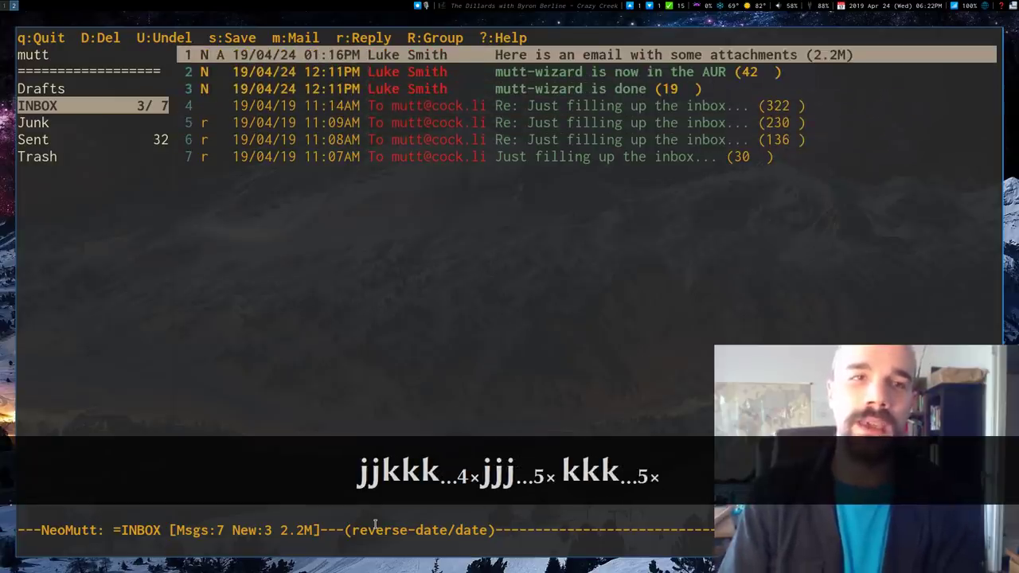
pyautogui.press('l')
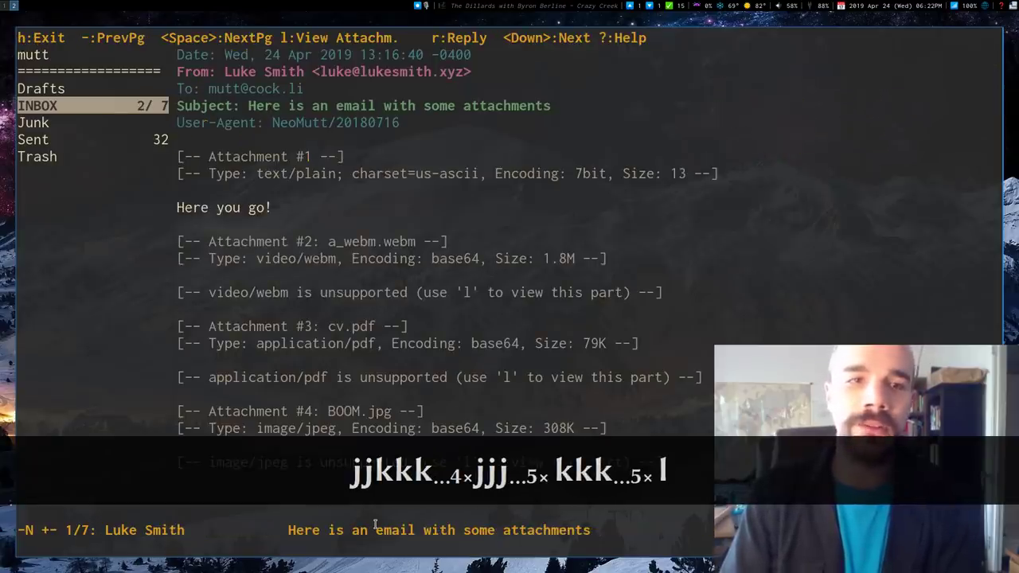
pyautogui.press('l')
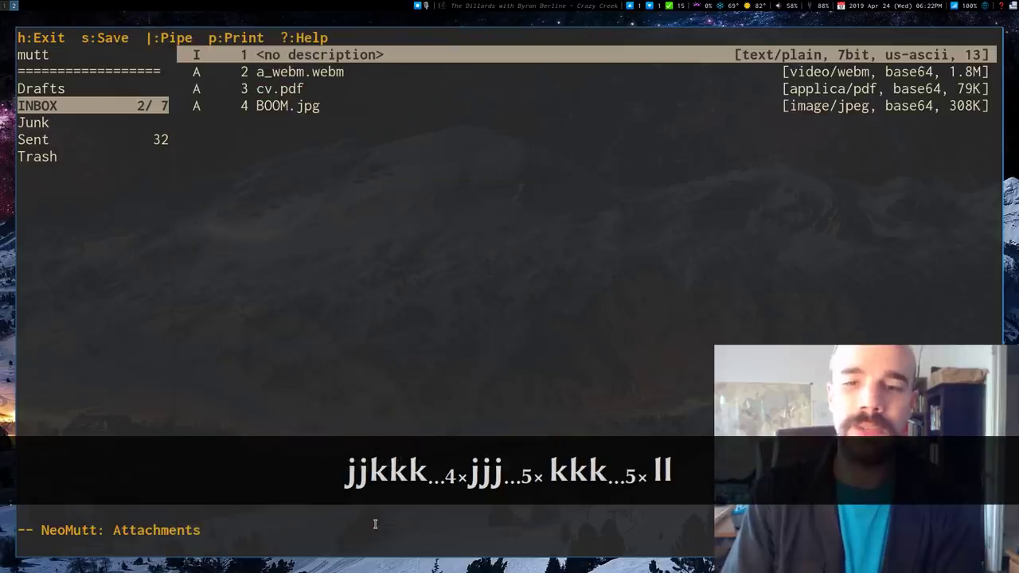
pyautogui.press('h')
pyautogui.press('h')
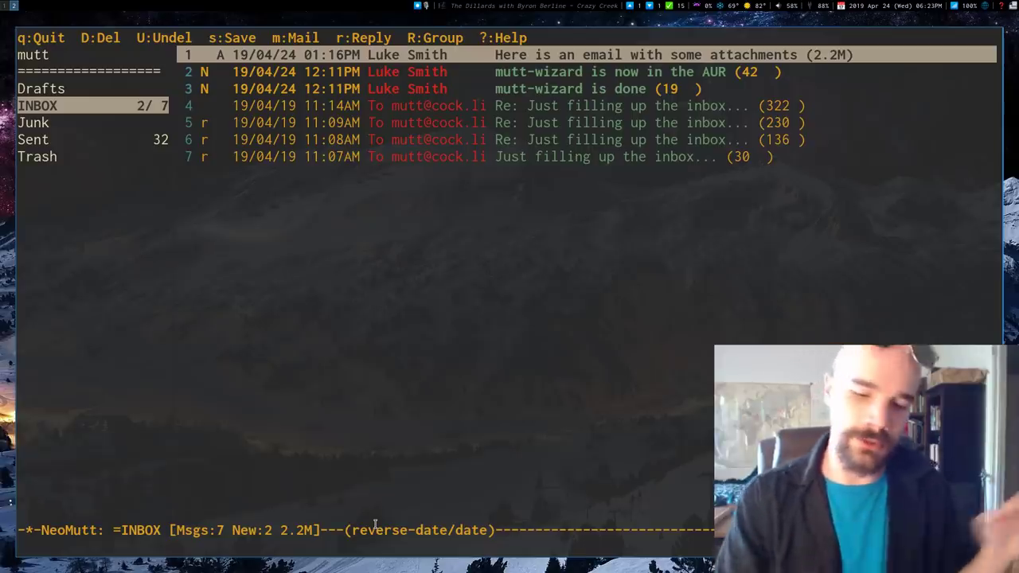
# Step: Reopen the attachments email and view the BOOM.jpg image attachment
pyautogui.press('l')
pyautogui.press('j')
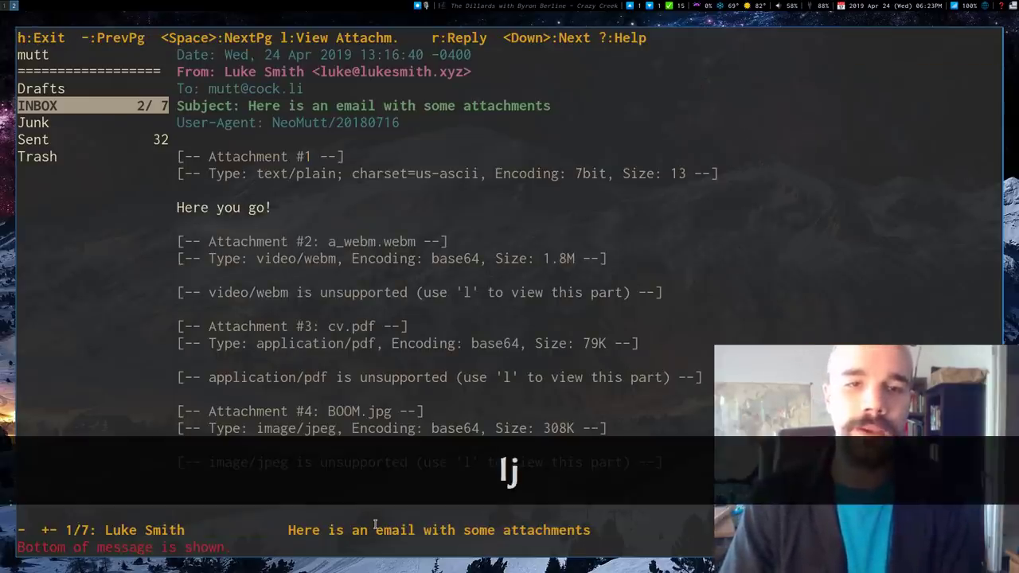
pyautogui.press('l')
pyautogui.press('j')
pyautogui.press('j')
pyautogui.press('j')
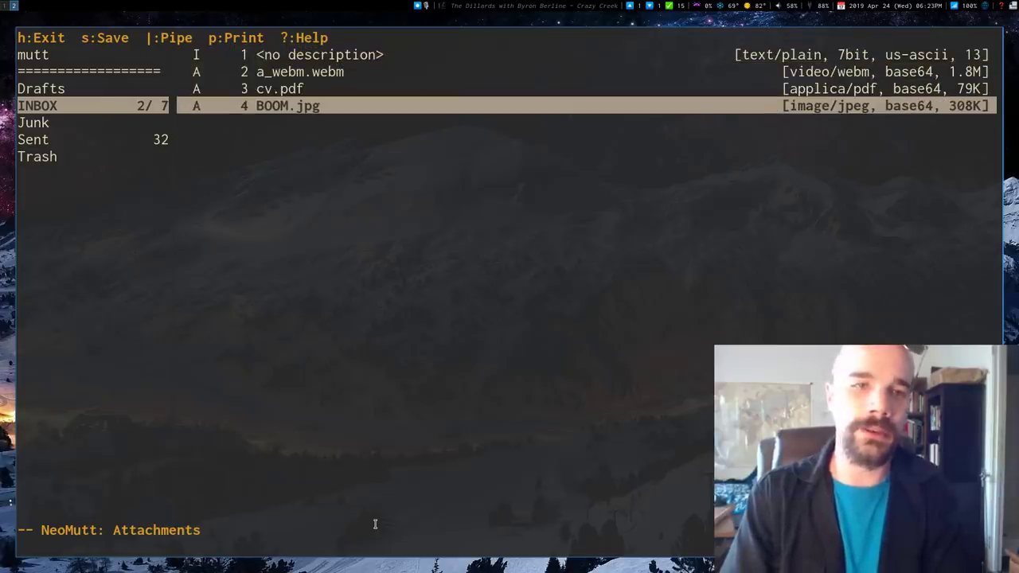
pyautogui.press('l')
pyautogui.press('q')
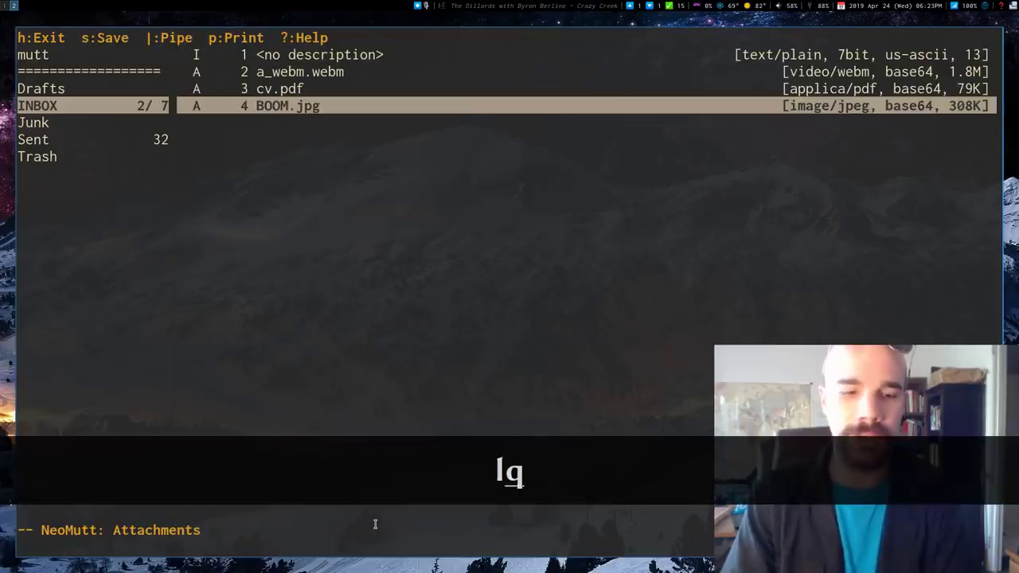
# Step: Save cv.pdf to disk, view it in the PDF viewer, and return to the inbox
pyautogui.press('k')
pyautogui.press('j')
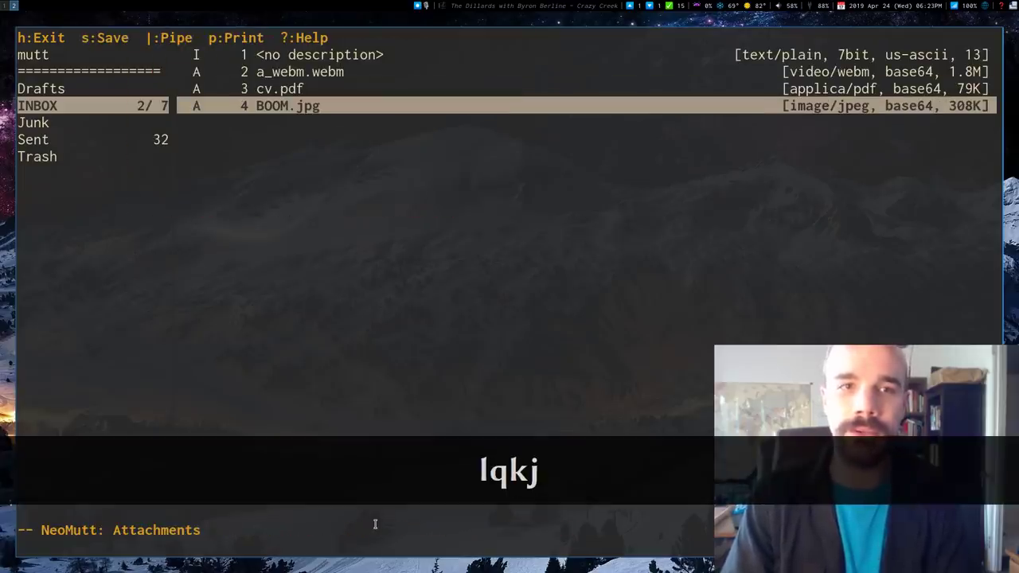
pyautogui.press('k')
pyautogui.press('s')
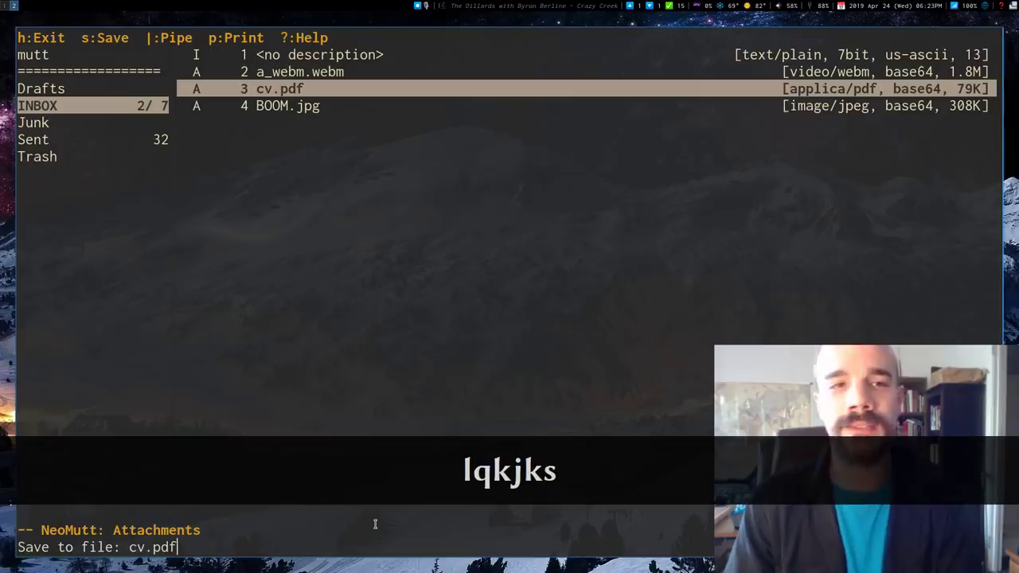
pyautogui.press('Return')
pyautogui.press('k')
pyautogui.press('Return')
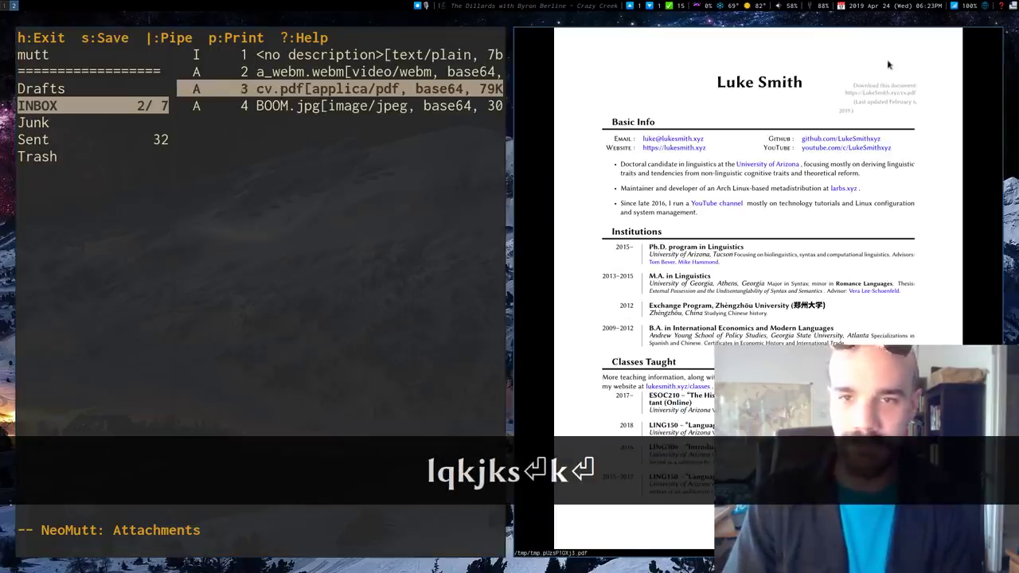
pyautogui.press('q')
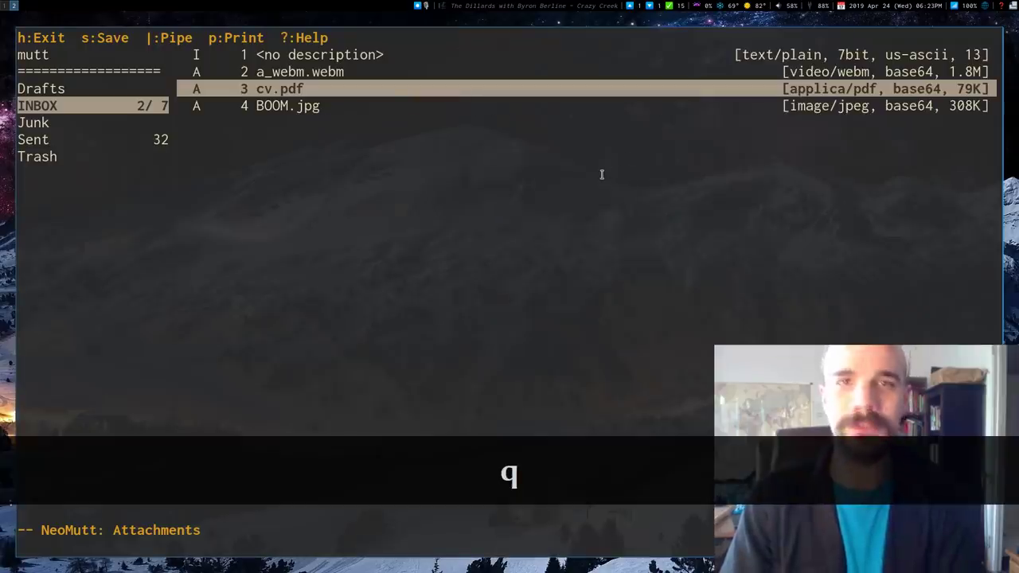
pyautogui.press('l')
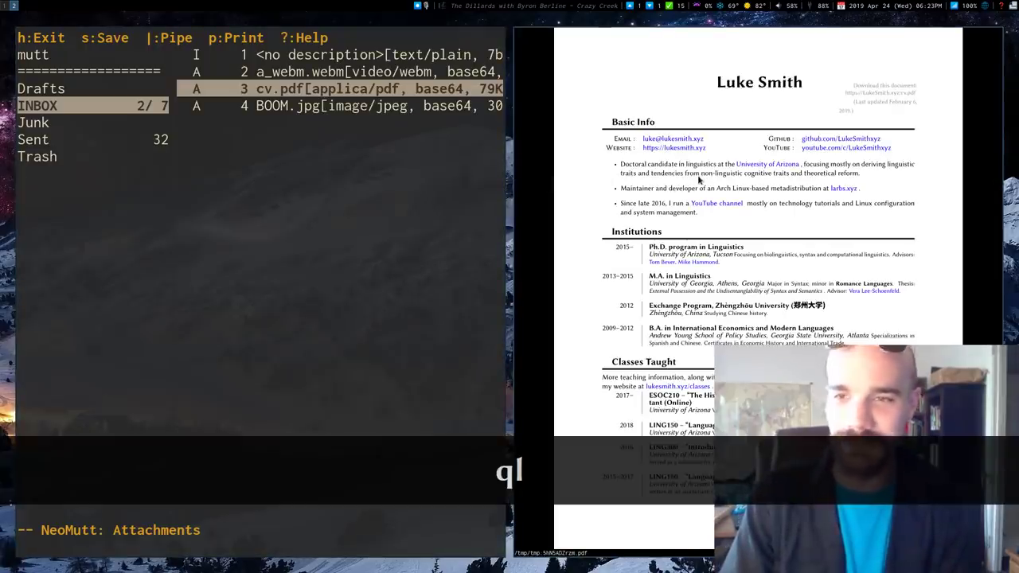
pyautogui.press('q')
pyautogui.press('q')
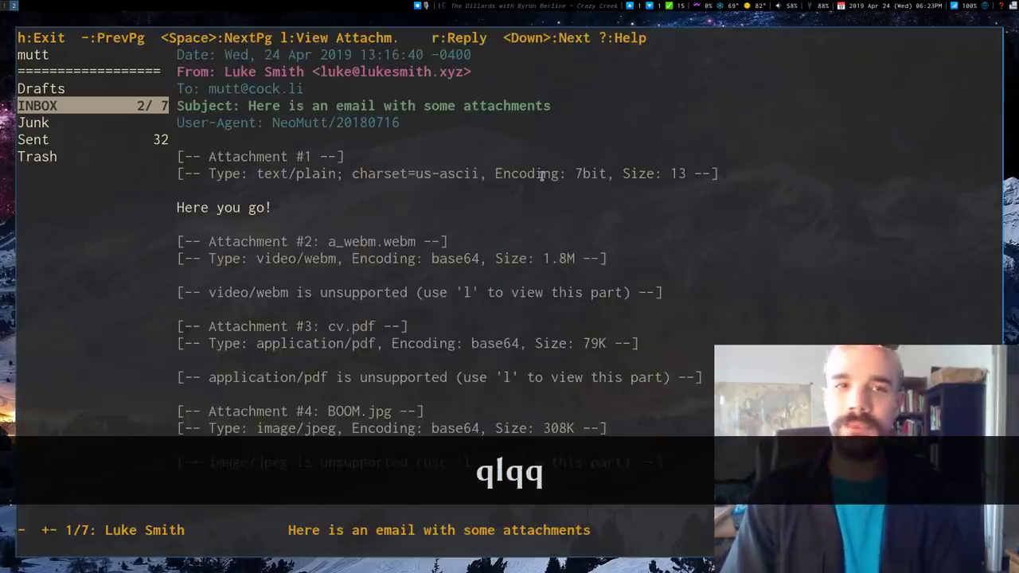
pyautogui.press('h')
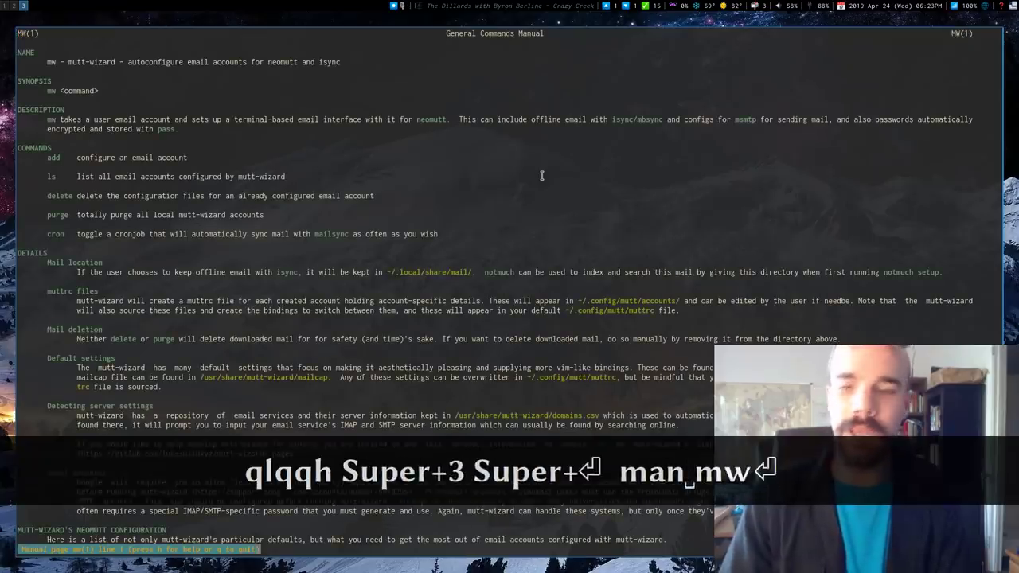
# Step: Scroll through the mw manual page to its NeoMutt configuration and keybinding sections
pyautogui.scroll(-7, 541, 175)
pyautogui.scroll(-9, 541, 177)
pyautogui.scroll(15, 502, 189)
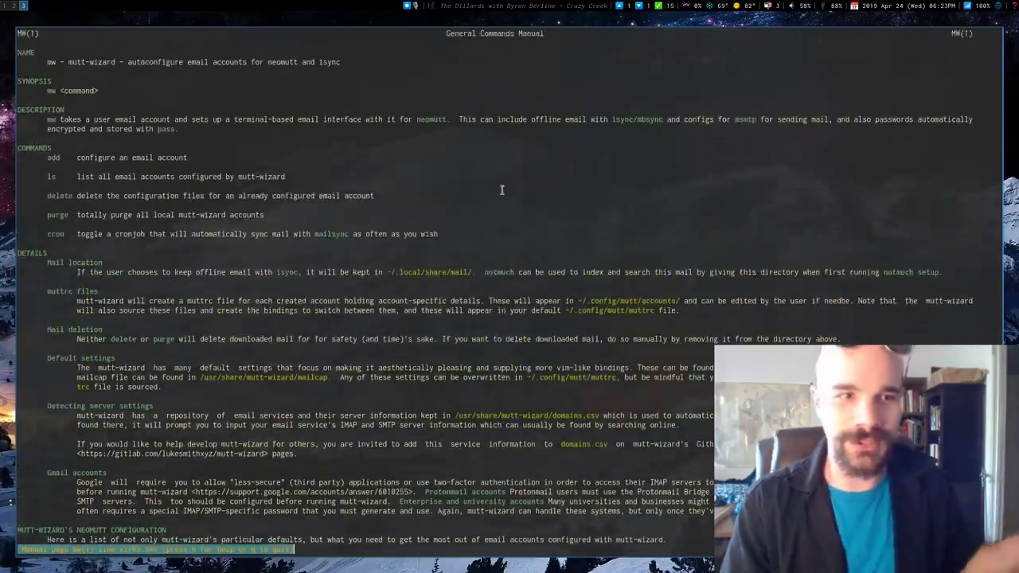
pyautogui.scroll(-10, 502, 189)
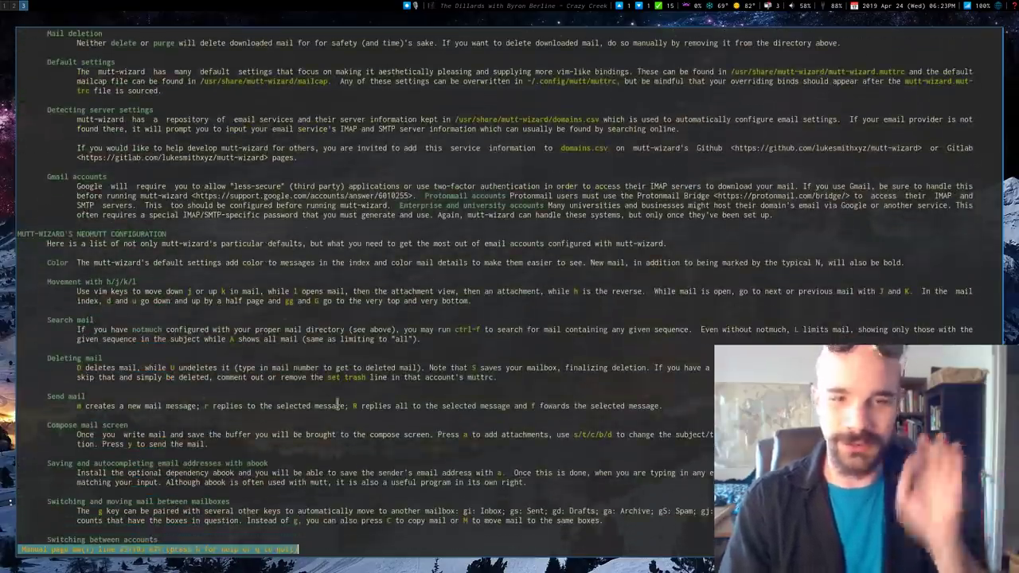
pyautogui.scroll(-3, 213, 349)
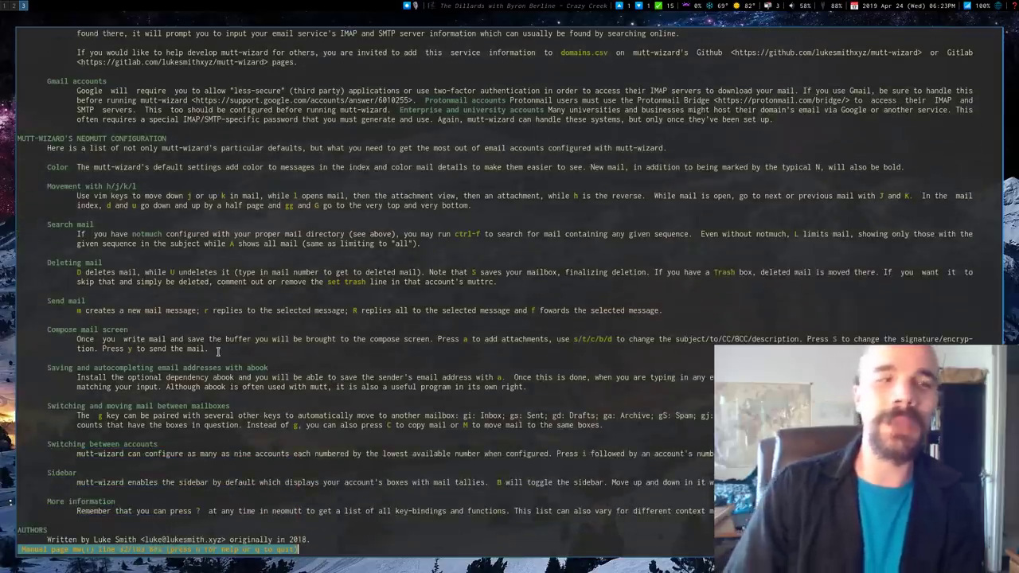
# Step: Close the manual, then jump to Sent, Trash and Drafts and back to INBOX with gs, gt, gd, gi
pyautogui.press('q')
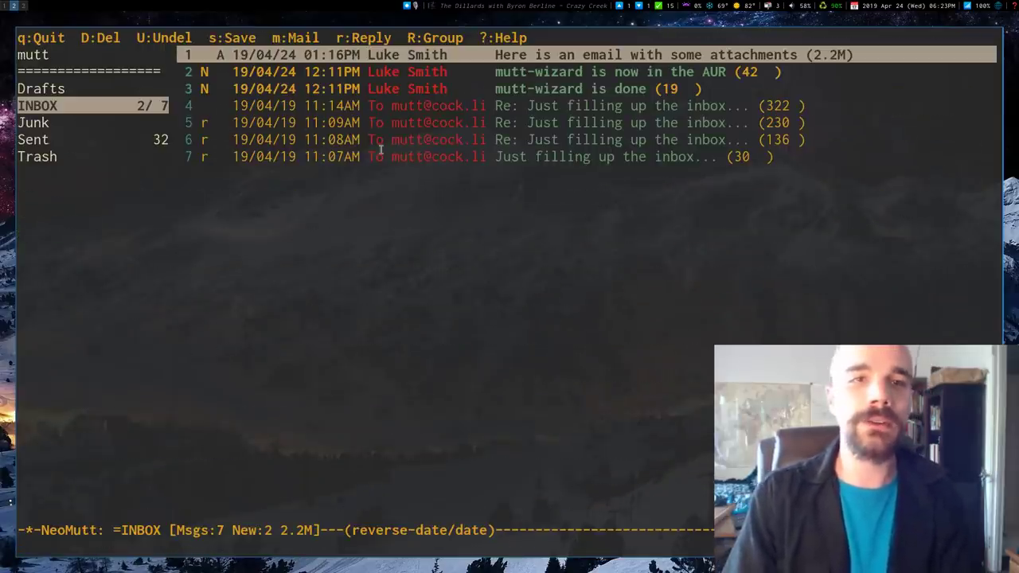
pyautogui.press('j')
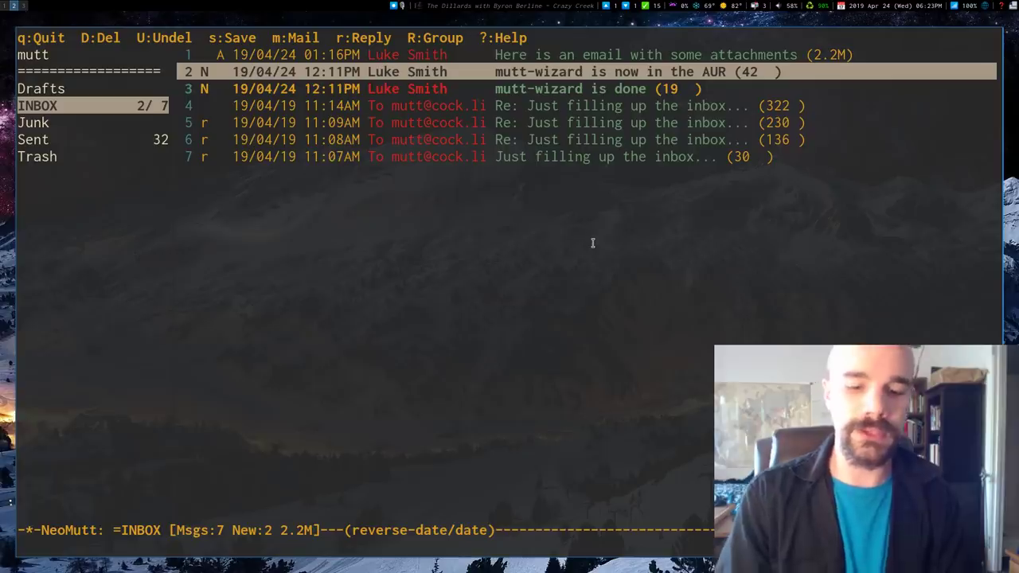
pyautogui.press('g')
pyautogui.press('s')
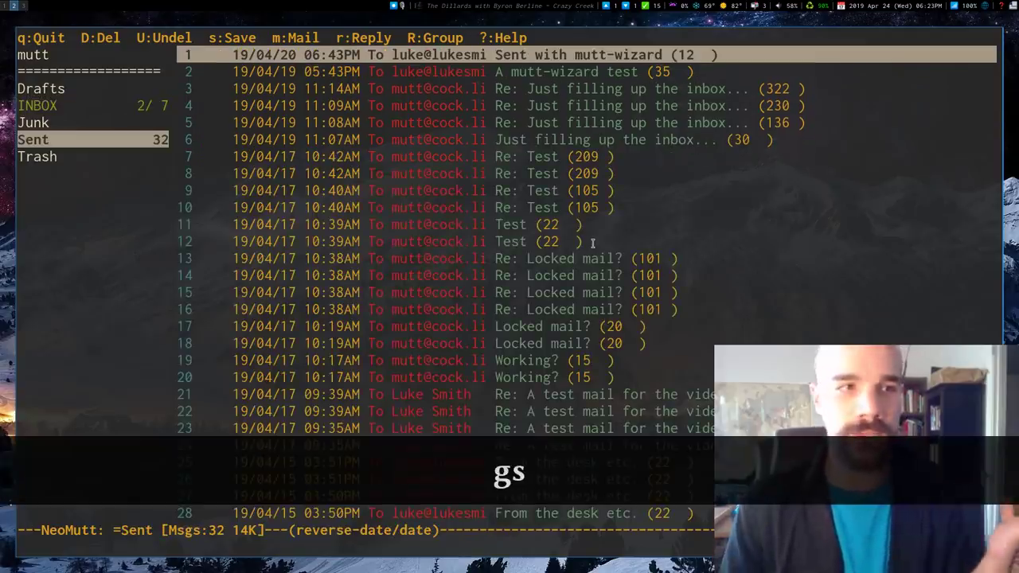
pyautogui.press('g')
pyautogui.press('t')
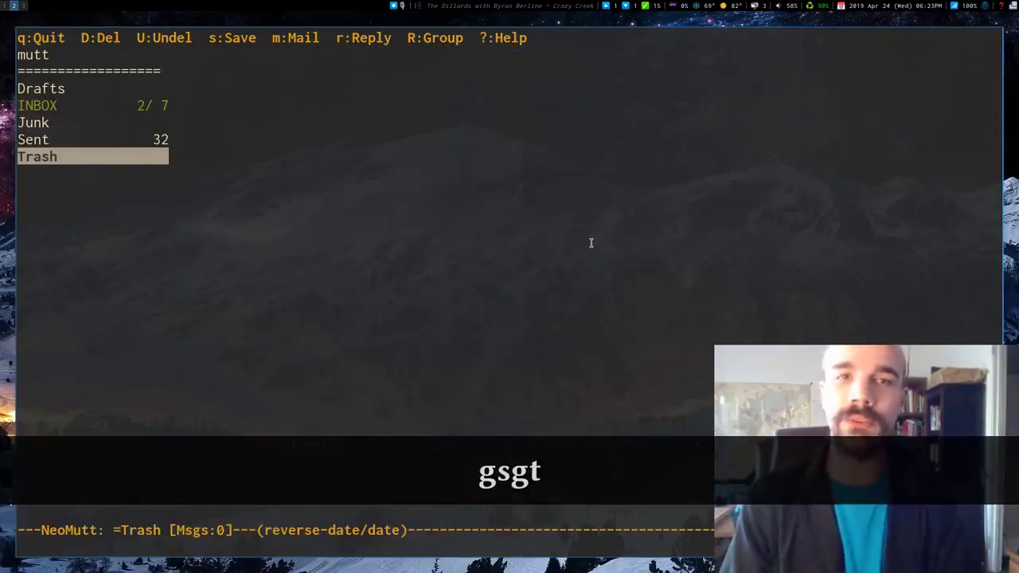
pyautogui.press('g')
pyautogui.press('d')
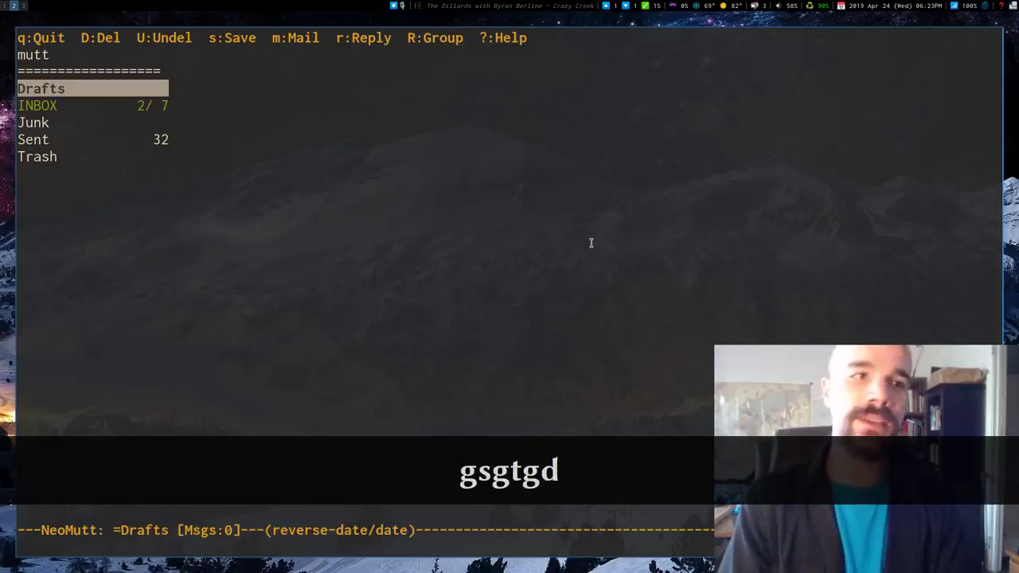
pyautogui.press('g')
pyautogui.press('i')
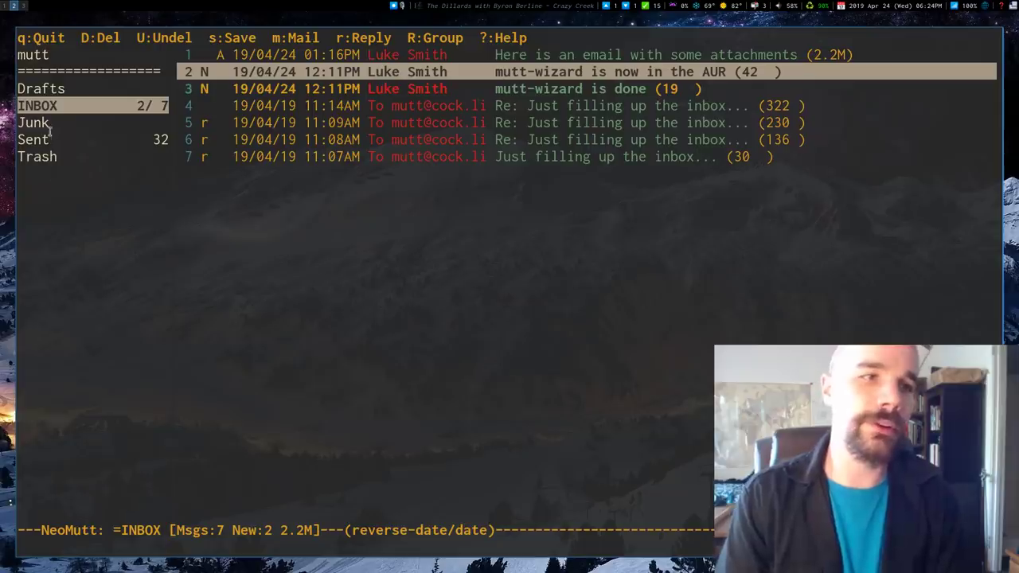
# Step: Step through the mailbox list with Ctrl+j/Ctrl+k, opening Sent and then INBOX with Ctrl+o
pyautogui.hotkey('ctrl', 'j')
pyautogui.hotkey('ctrl', 'j')
pyautogui.hotkey('ctrl', 'k')
pyautogui.hotkey('ctrl', 'k')
pyautogui.hotkey('ctrl', 'j')
pyautogui.hotkey('ctrl', 'j')
pyautogui.hotkey('ctrl', 'j')
pyautogui.hotkey('ctrl', 'k')
pyautogui.hotkey('ctrl', 'k')
pyautogui.hotkey('ctrl', 'j')
pyautogui.hotkey('ctrl', 'o')
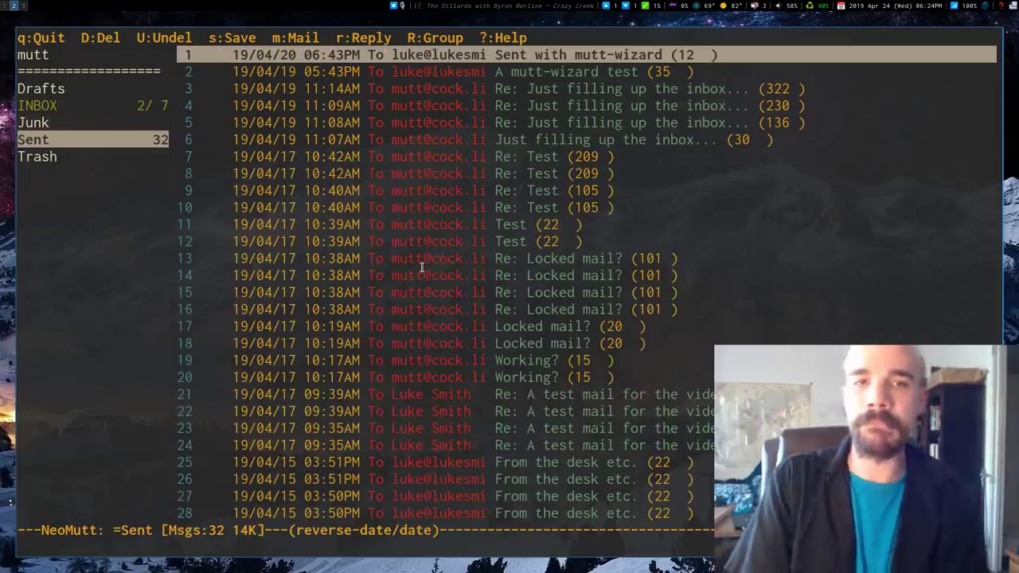
pyautogui.hotkey('ctrl', 'k')
pyautogui.hotkey('ctrl', 'k')
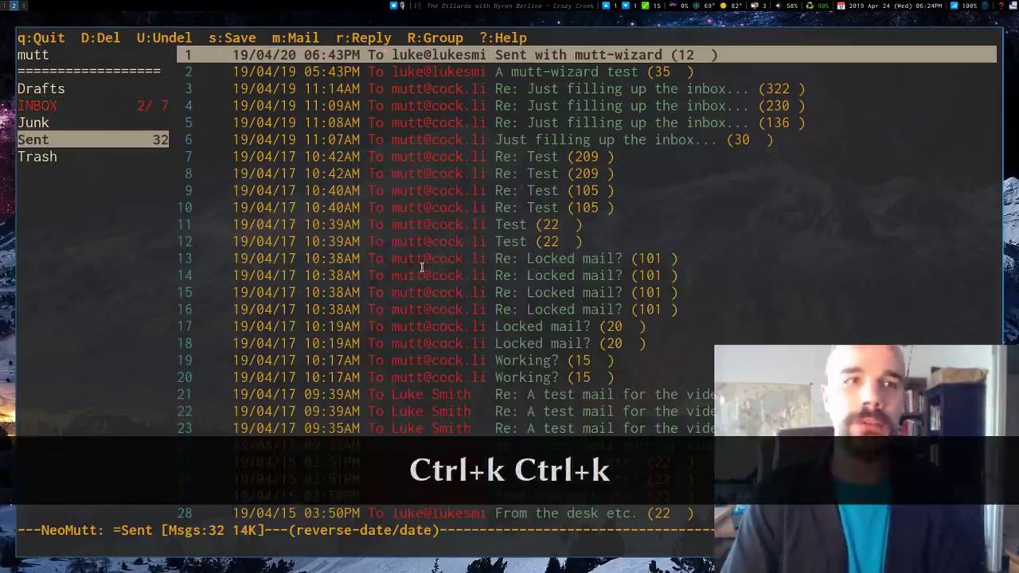
pyautogui.hotkey('ctrl', 'o')
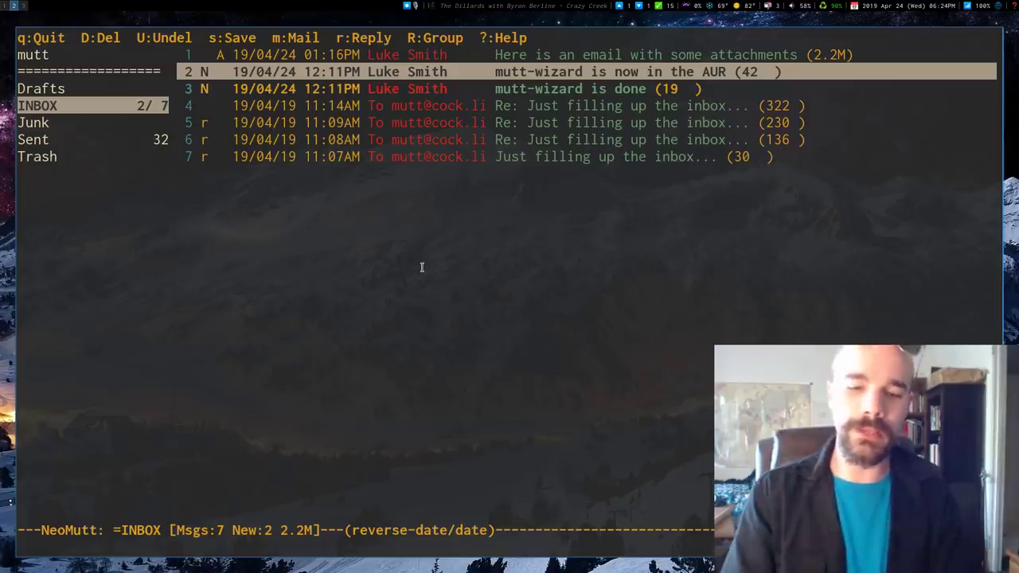
pyautogui.press('z')
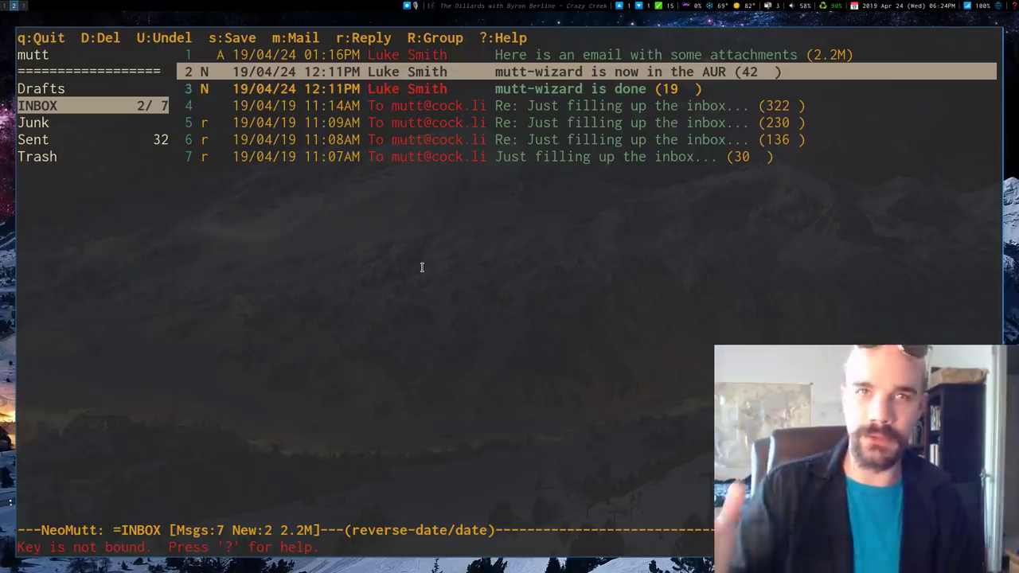
# Step: Quit NeoMutt, clear the screen, and run mw and mw ls to show options and accounts
pyautogui.press('q')
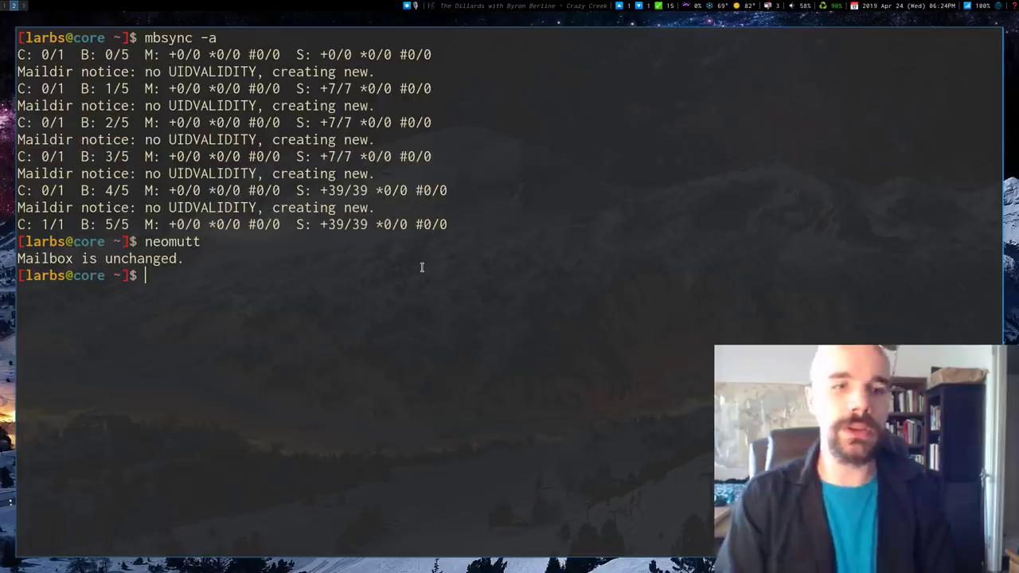
pyautogui.hotkey('ctrl', 'l')
pyautogui.write('mw')
pyautogui.press('Return')
pyautogui.write('mw ')
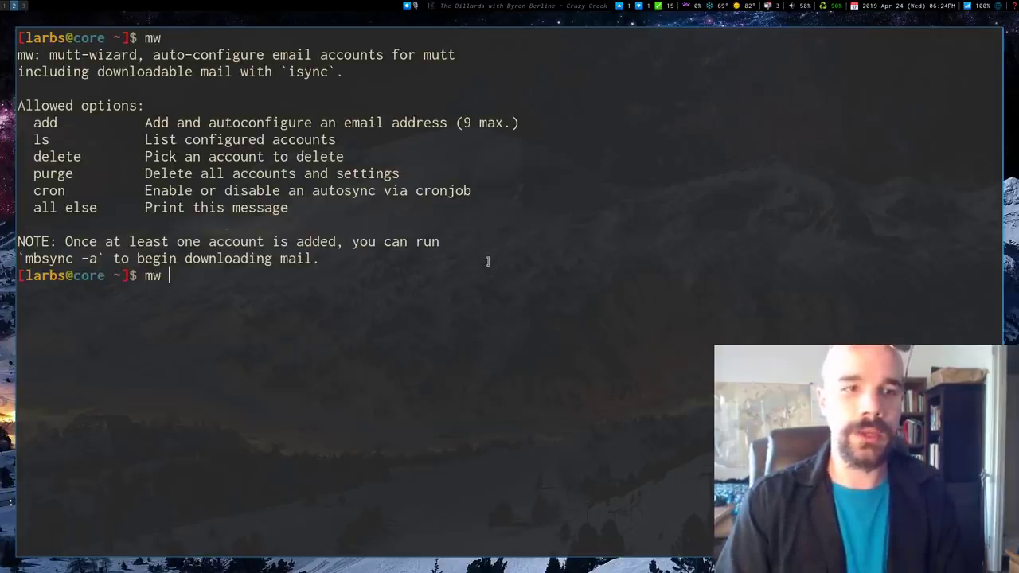
pyautogui.write('ls')
pyautogui.press('Return')
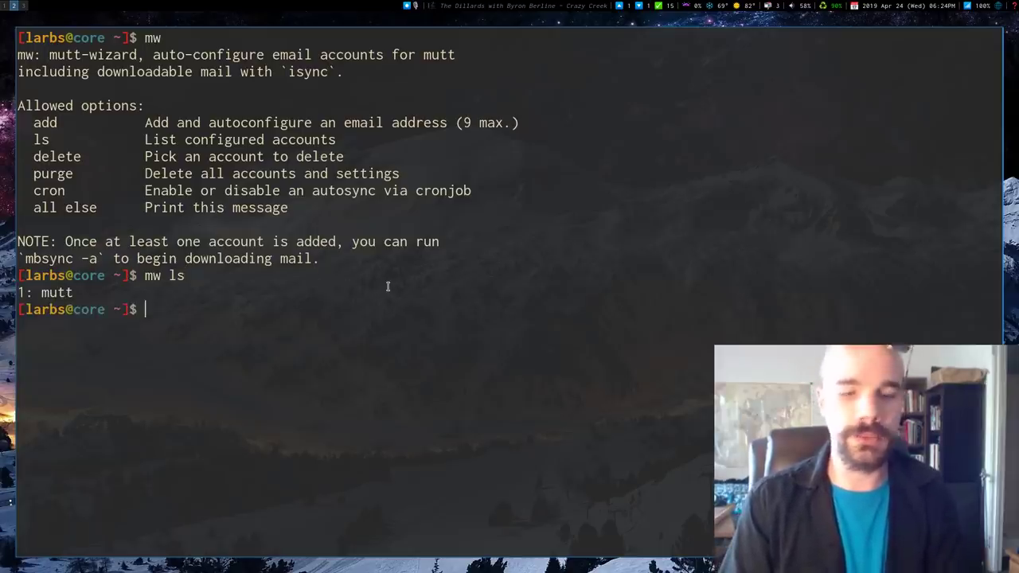
# Step: Discard the half-typed commands and run mailsync to sync the mail
pyautogui.write('mw delete')
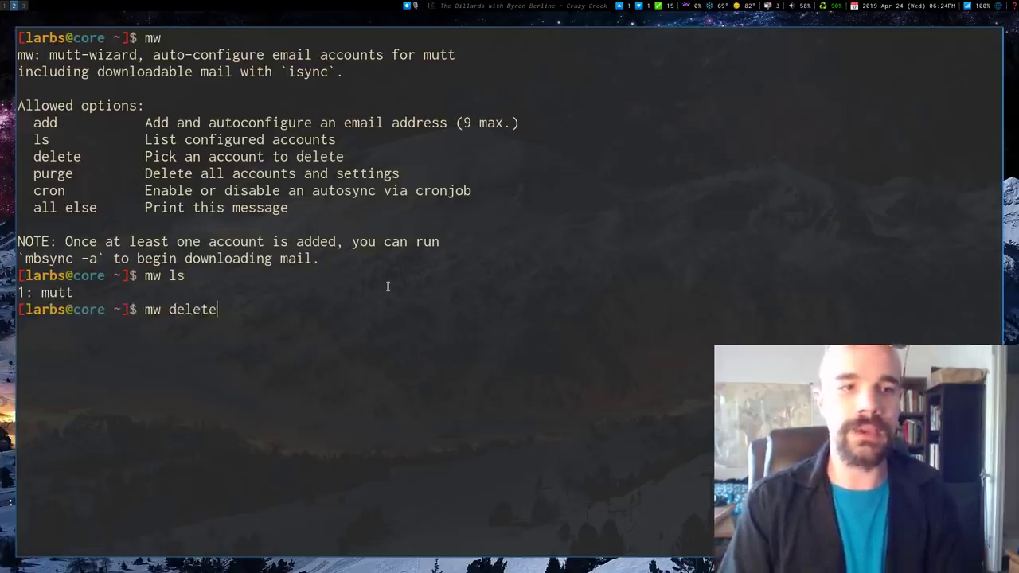
pyautogui.press('BackSpace')
pyautogui.press('BackSpace')
pyautogui.press('BackSpace')
pyautogui.press('BackSpace')
pyautogui.press('BackSpace')
pyautogui.press('BackSpace')
pyautogui.write('cron')
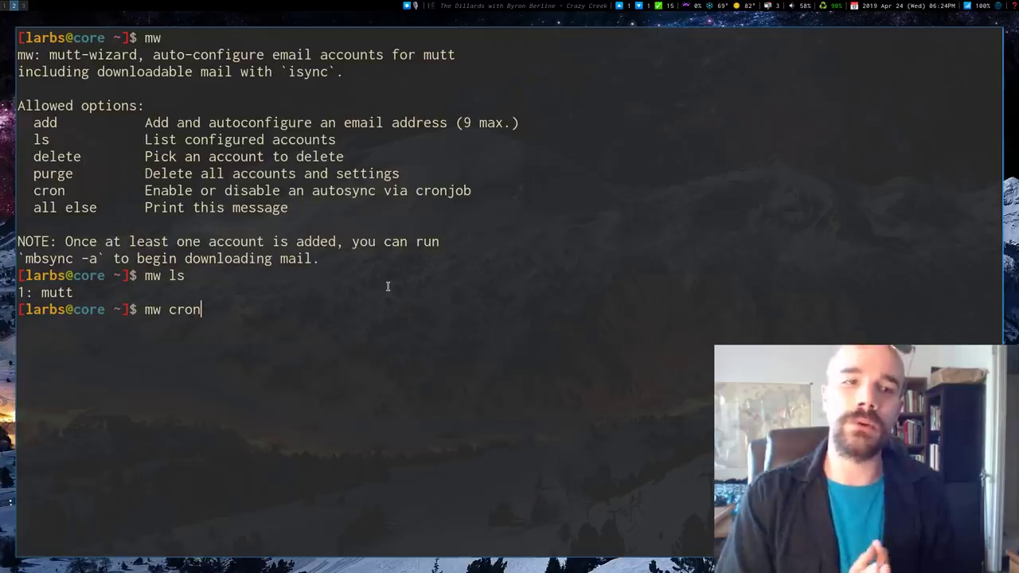
pyautogui.write('d')
pyautogui.hotkey('ctrl', 'u')
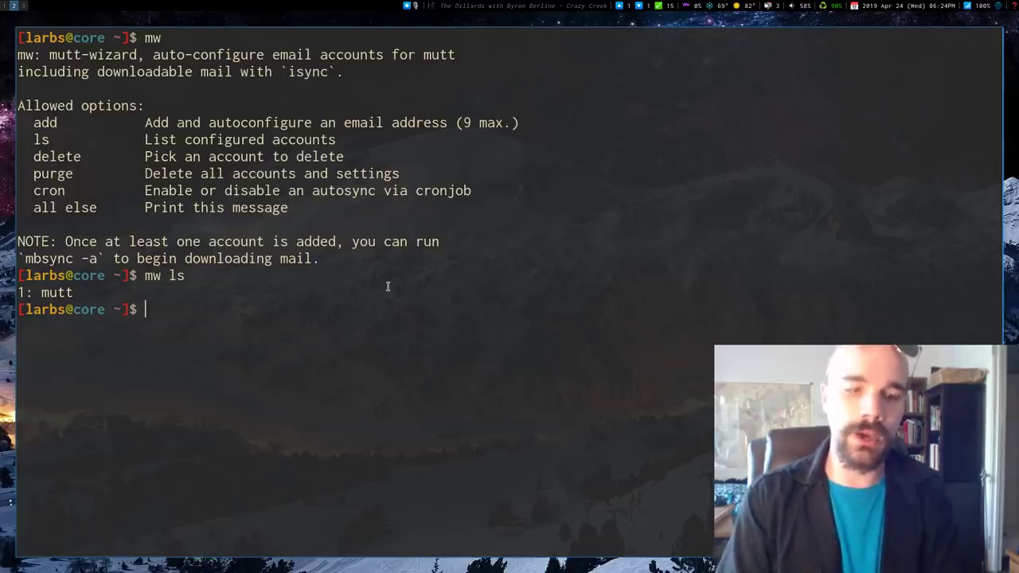
pyautogui.write('mailsync')
pyautogui.press('Return')
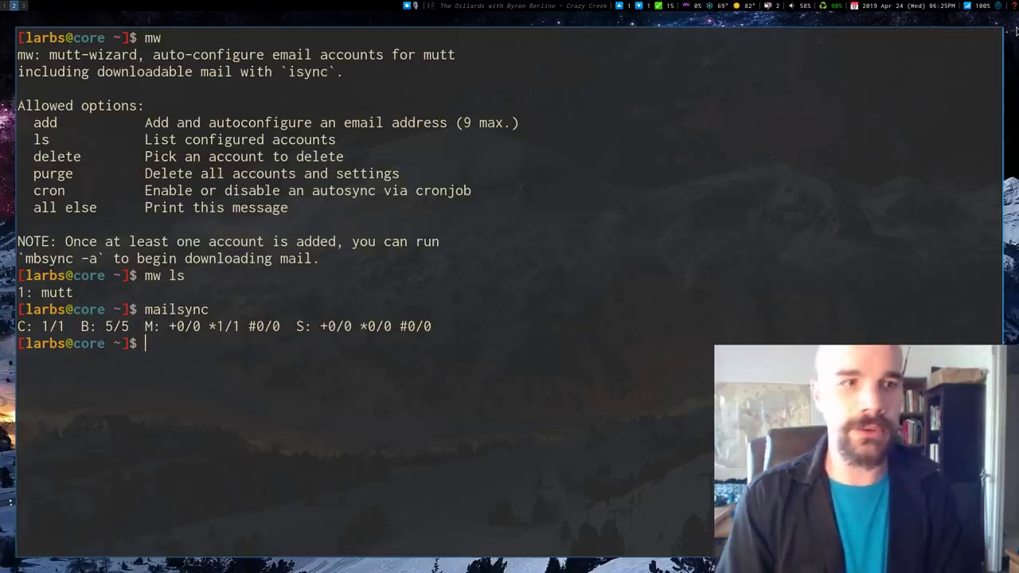
# Step: Add a mailsync cronjob with mw cron, syncing every 5 minutes
pyautogui.write('mailsync')
pyautogui.press('BackSpace')
pyautogui.press('BackSpace')
pyautogui.press('BackSpace')
pyautogui.press('BackSpace')
pyautogui.press('BackSpace')
pyautogui.press('BackSpace')
pyautogui.press('BackSpace')
pyautogui.press('BackSpace')
pyautogui.write('mw ')
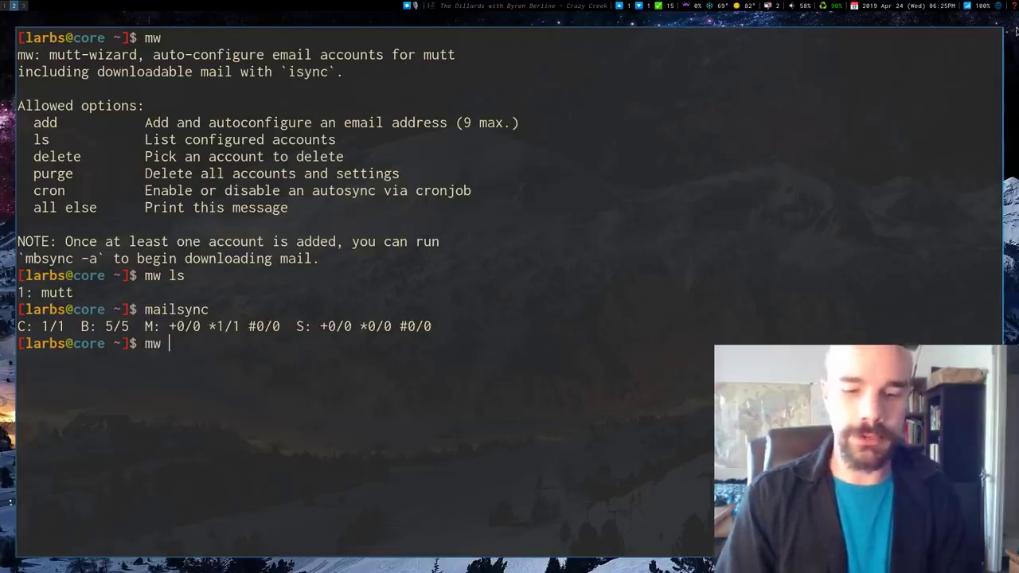
pyautogui.write('cron')
pyautogui.press('Return')
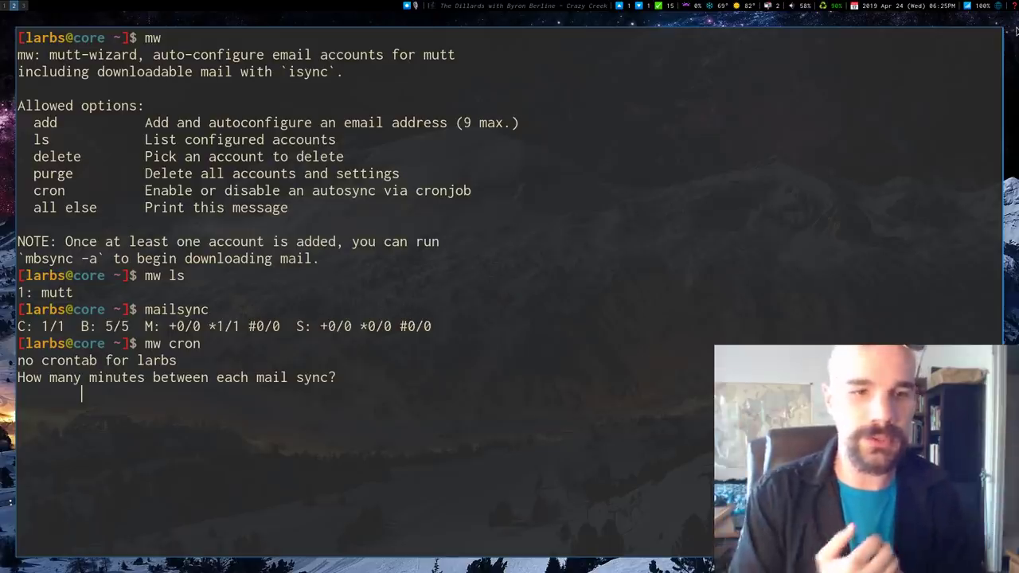
pyautogui.write('5')
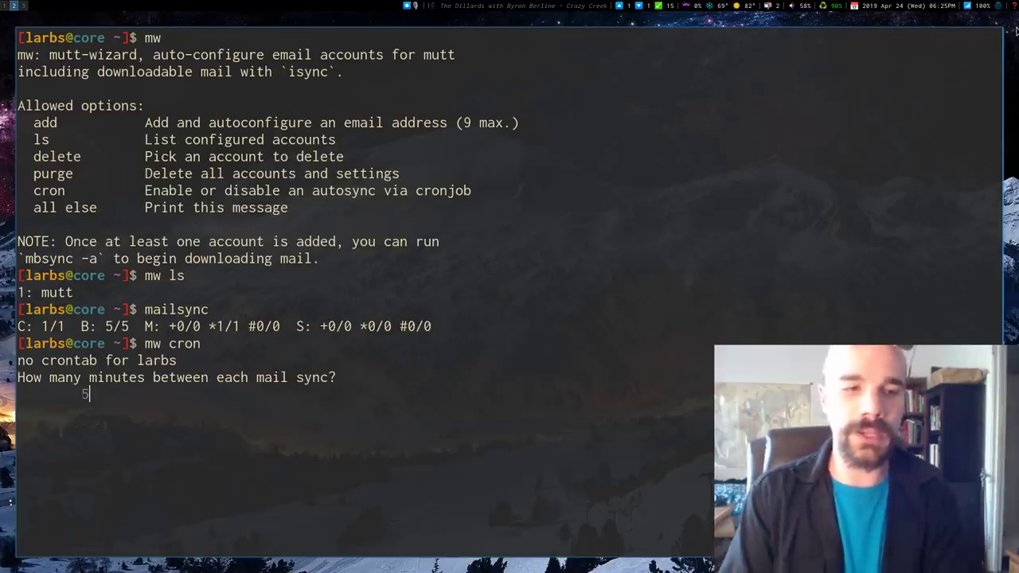
pyautogui.press('Return')
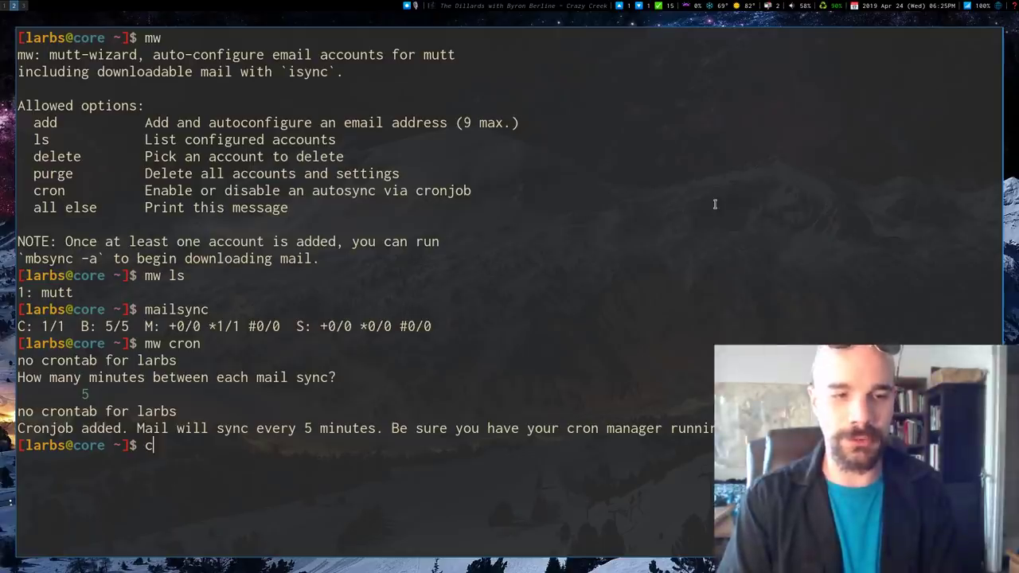
# Step: List the crontab to see the */5 mailsync entry, then open it with crontab -e and quit unchanged
pyautogui.write('rontab -l')
pyautogui.press('Return')
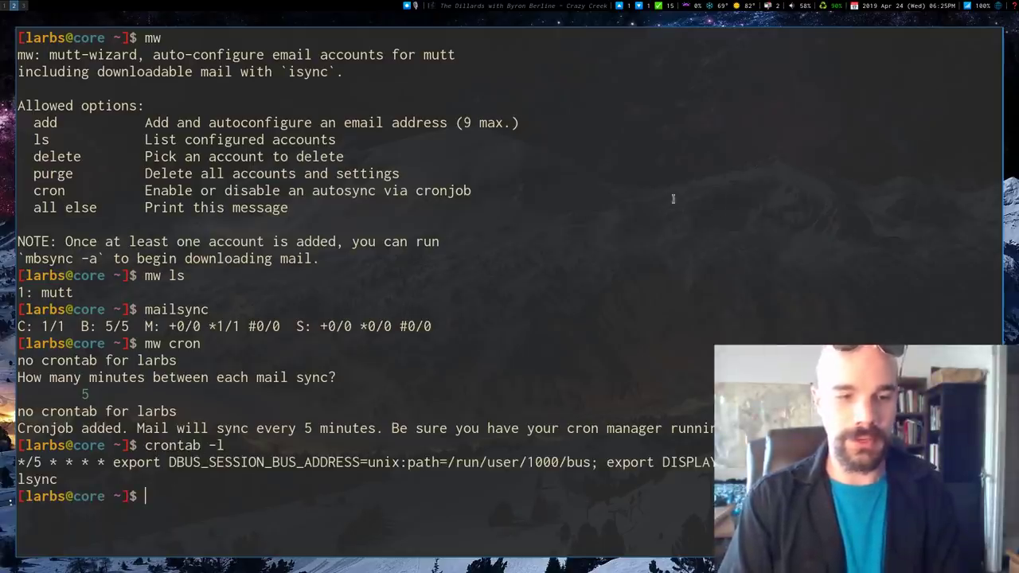
pyautogui.press('Up')
pyautogui.press('BackSpace')
pyautogui.write('rontab -e')
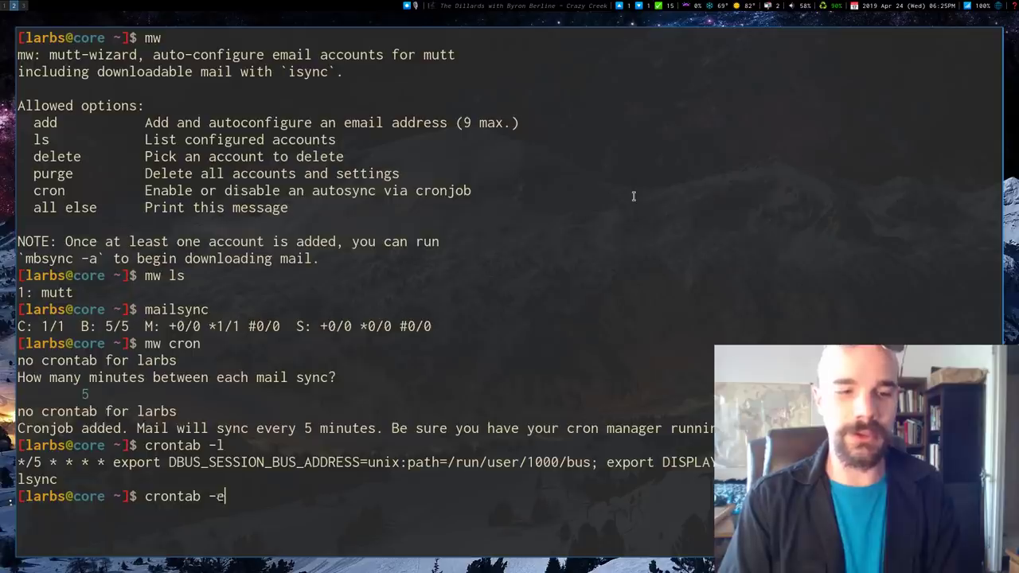
pyautogui.press('Return')
pyautogui.write(':q')
pyautogui.press('Return')
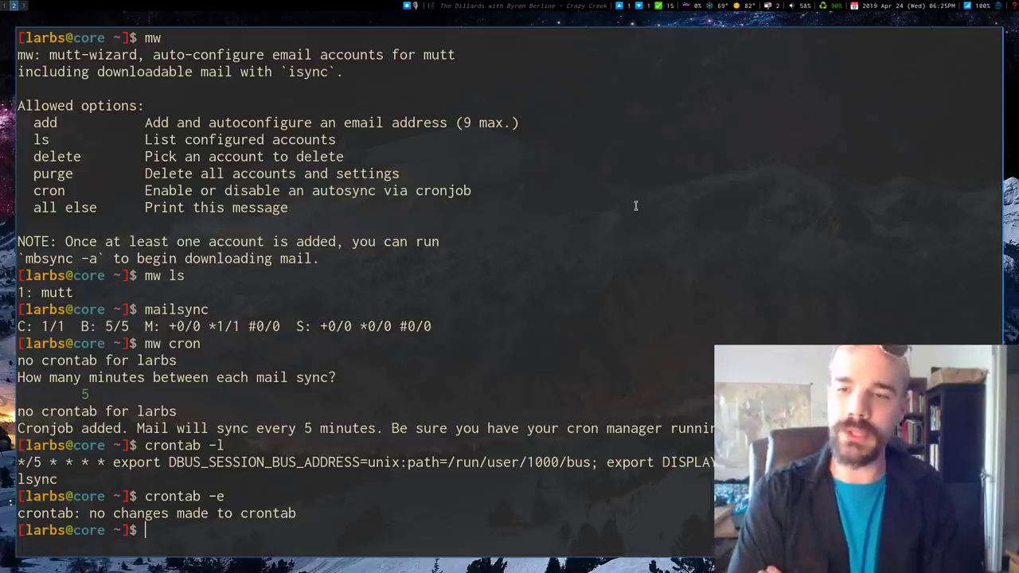
# Step: Switch to the mutt-wizard GitHub page and scroll down to the 'Watch out' section
pyautogui.press('super+1')
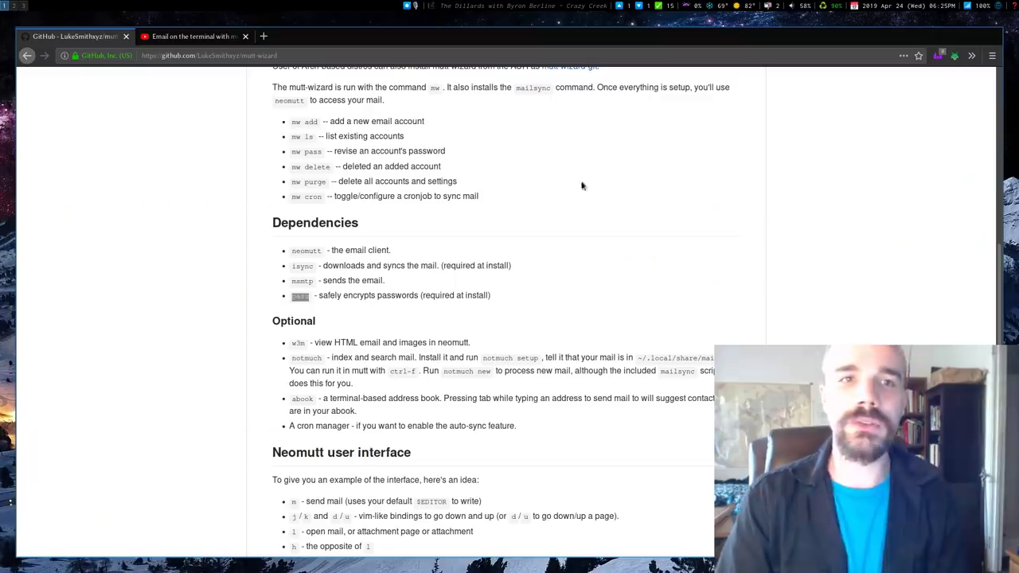
pyautogui.scroll(-2, 157, 176)
pyautogui.scroll(-10, 157, 177)
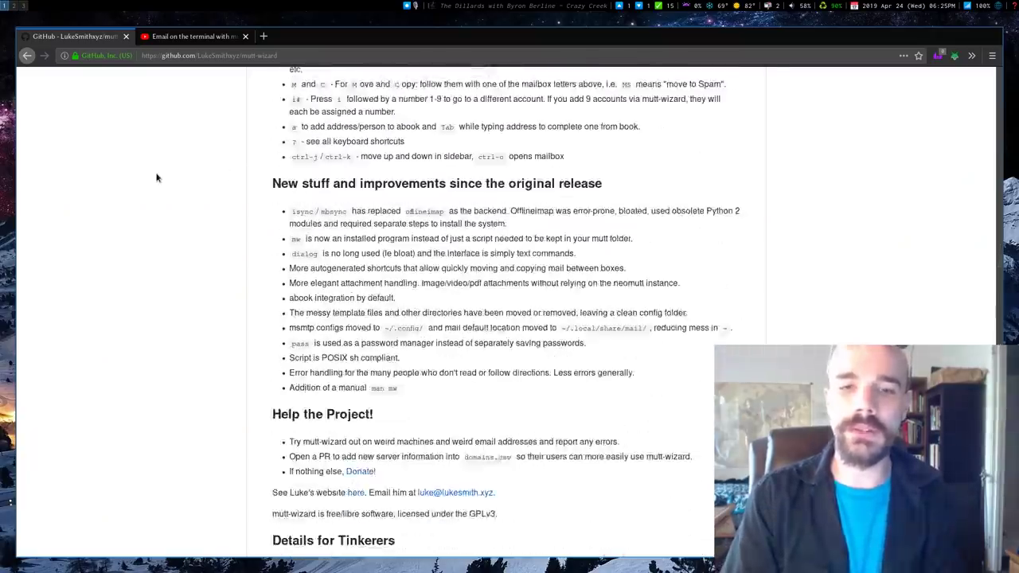
pyautogui.scroll(-2, 156, 177)
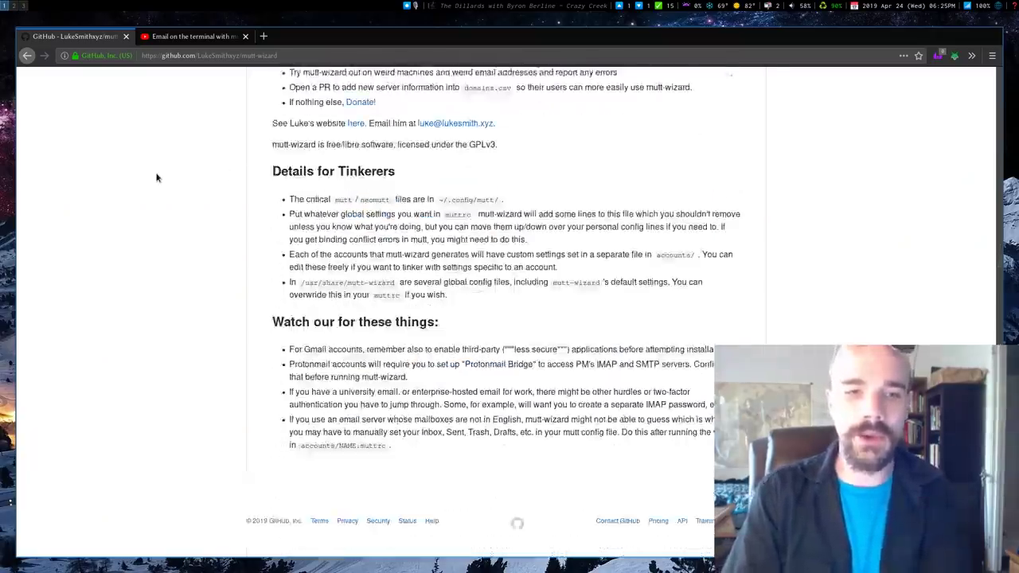
pyautogui.scroll(5, 157, 178)
pyautogui.scroll(-1, 158, 178)
pyautogui.scroll(-5, 151, 199)
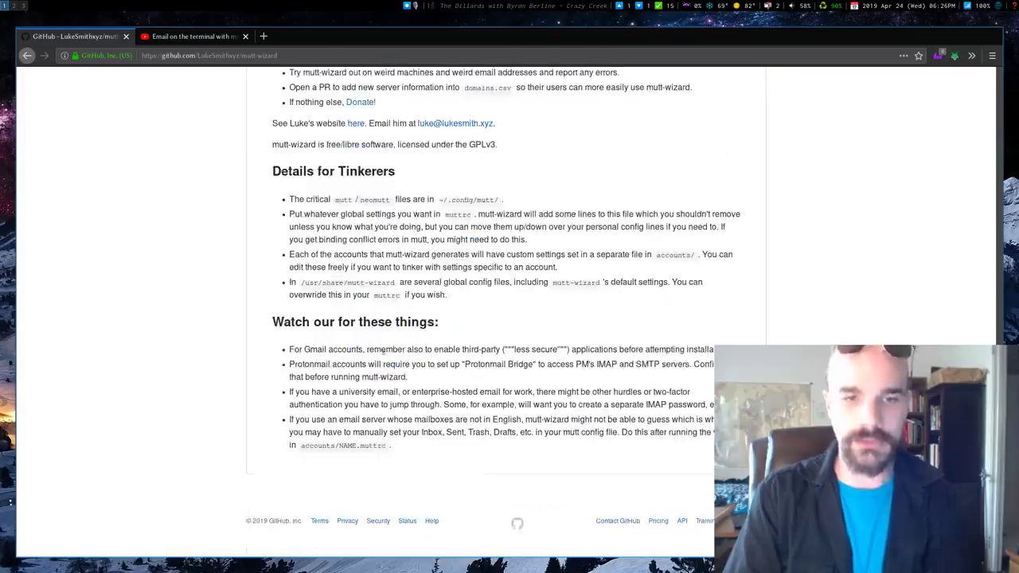
# Step: Highlight, then clear, the Gmail and Protonmail warning lines
pyautogui.tripleClick(542, 351)
pyautogui.click(557, 359)
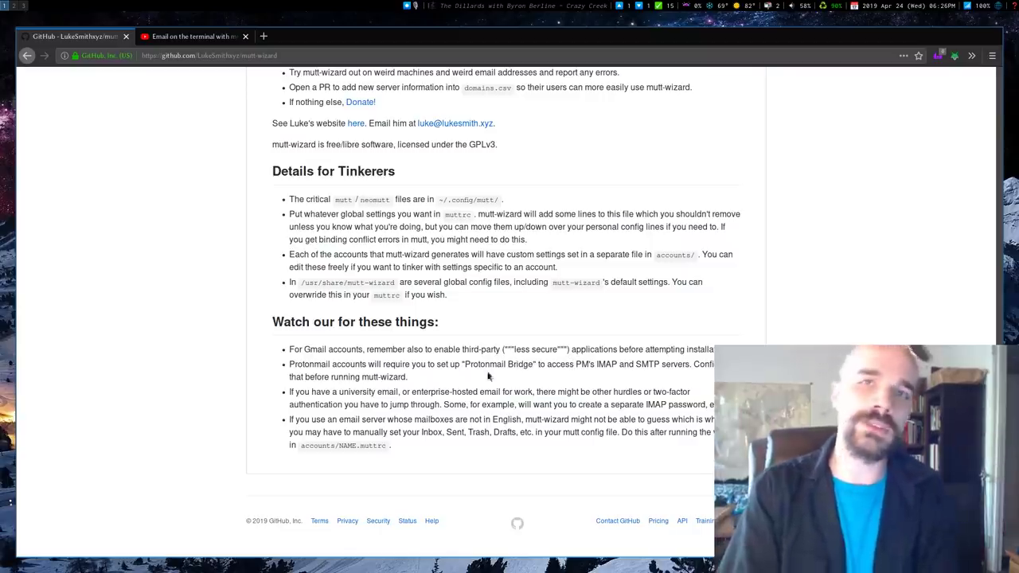
pyautogui.moveTo(365, 368); pyautogui.dragTo(369, 368)
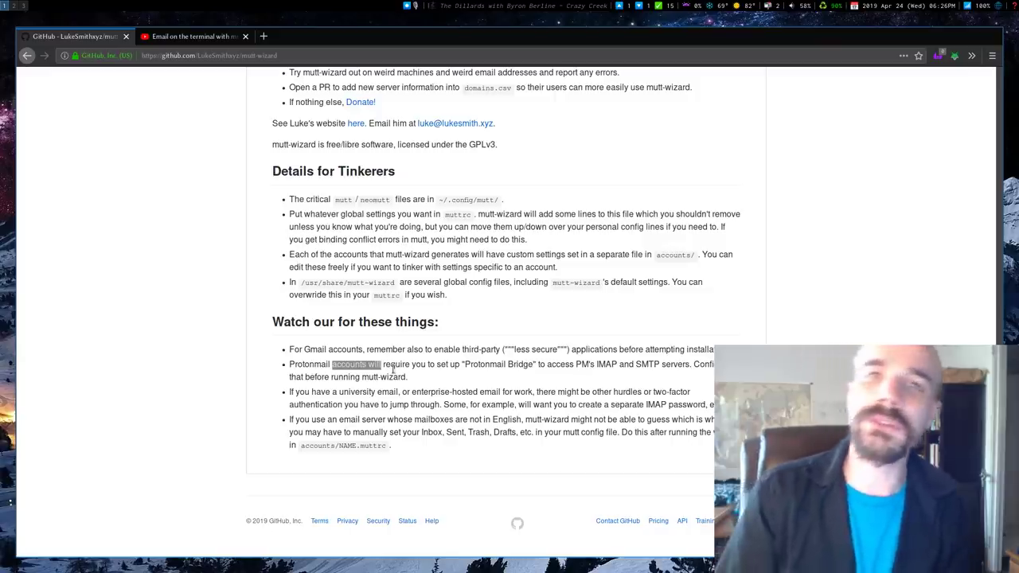
pyautogui.click(471, 405)
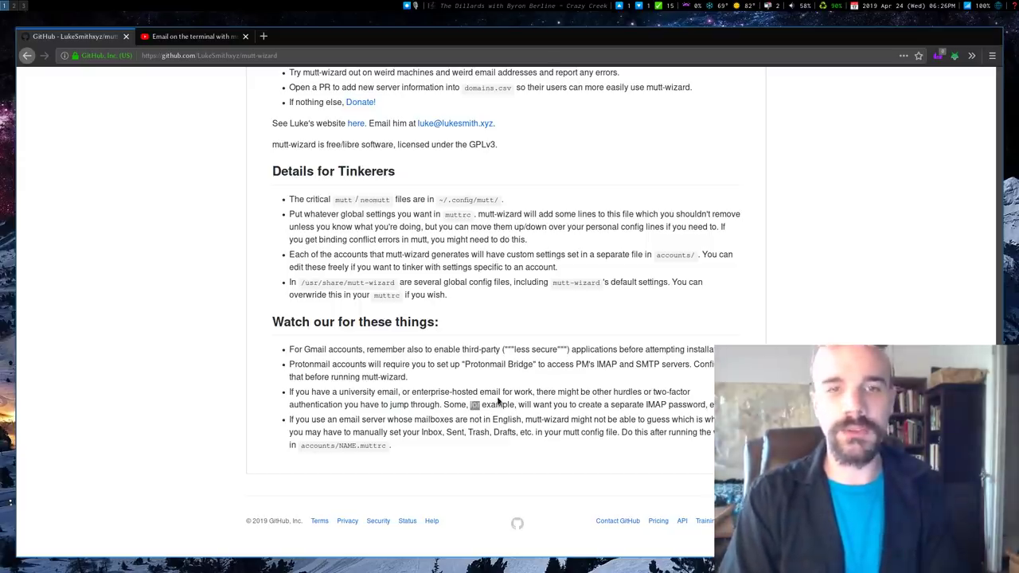
# Step: In a new terminal on workspace 4, enter ~/.config/mutt/ and launch ranger with r
pyautogui.press('super+4')
pyautogui.press('super+Return')
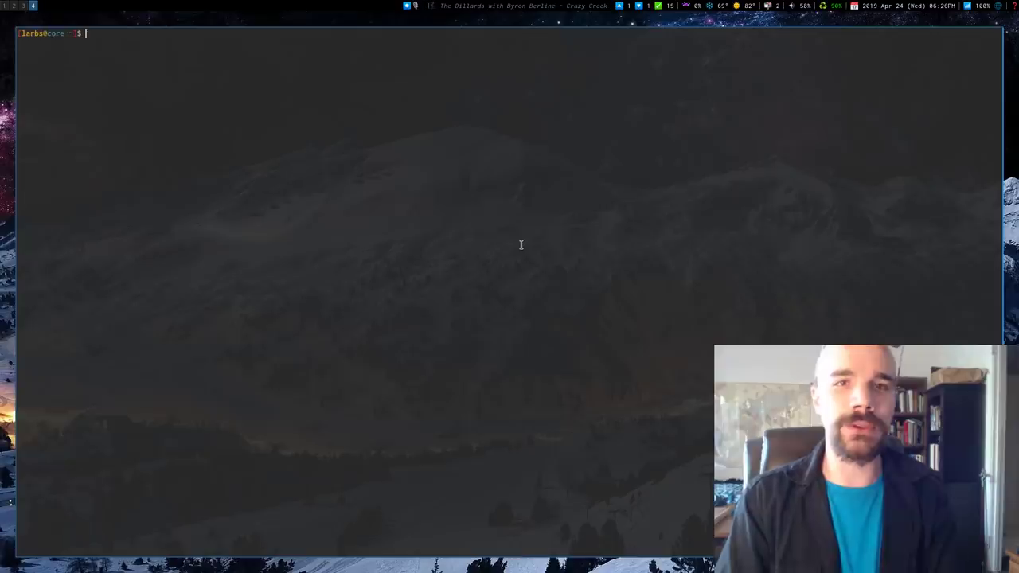
pyautogui.hotkey('alt', 'shift', 'k')
pyautogui.hotkey('alt', 'shift', 'k')
pyautogui.write('cd .config/mutt/')
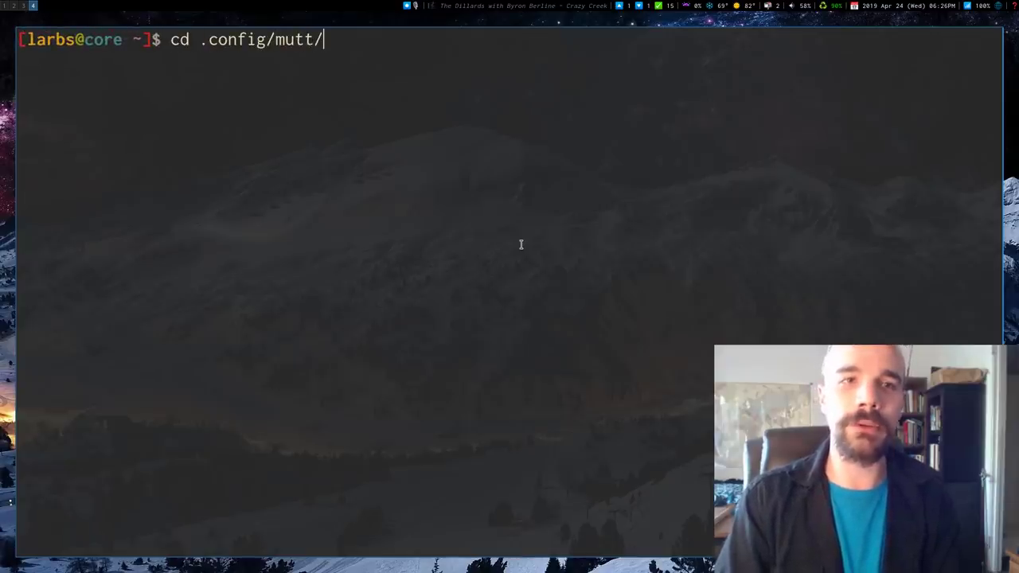
pyautogui.press('Return')
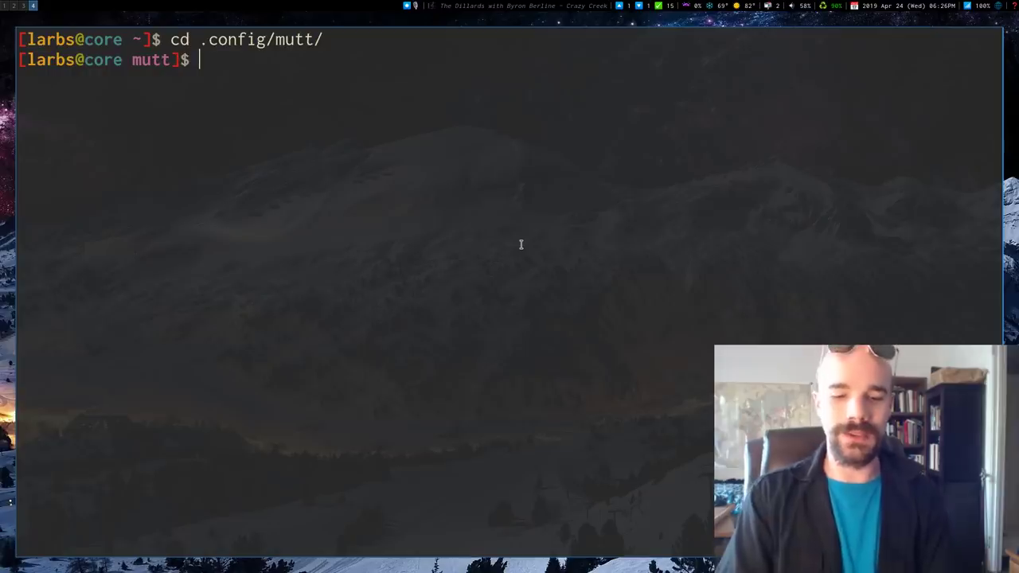
pyautogui.write('r')
pyautogui.press('Return')
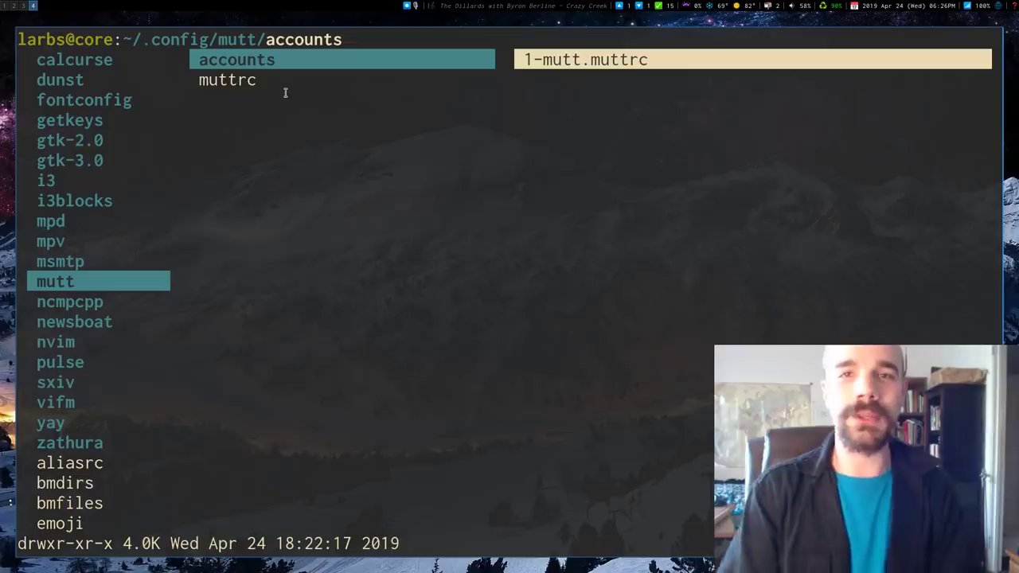
# Step: Open muttrc in neovim, select its source and macro lines, then quit with :q!
pyautogui.press('j')
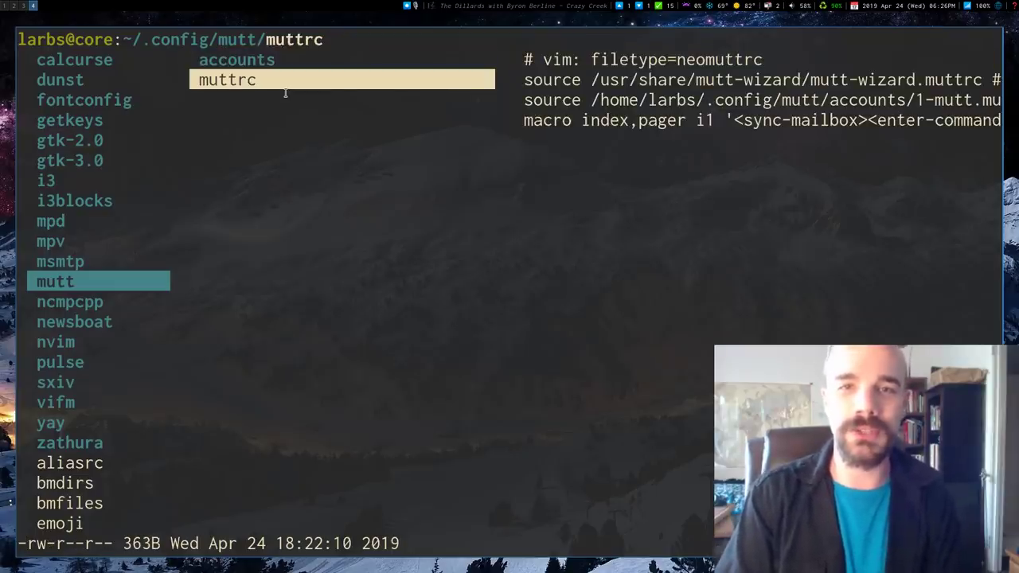
pyautogui.press('super+e')
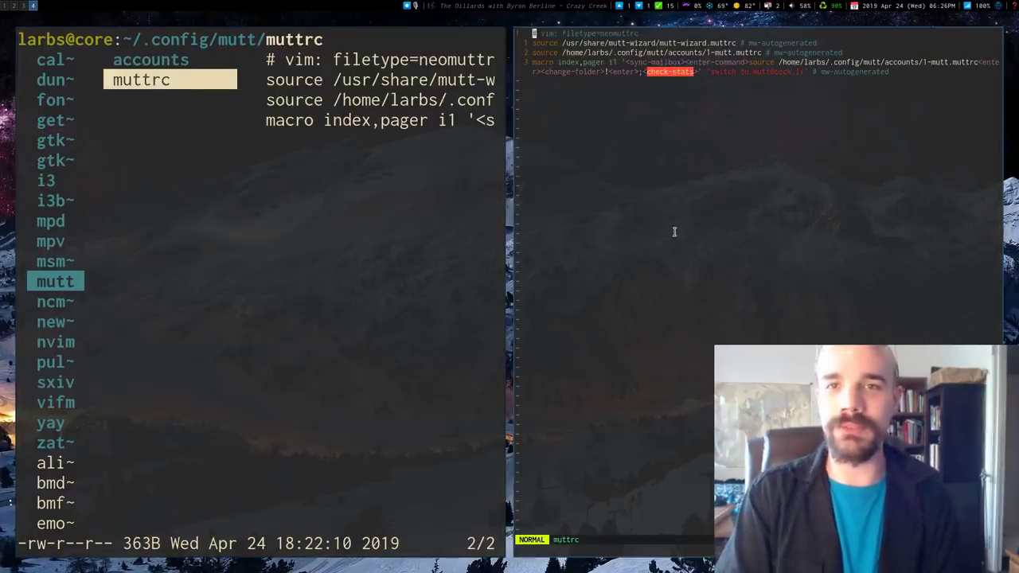
pyautogui.press('l')
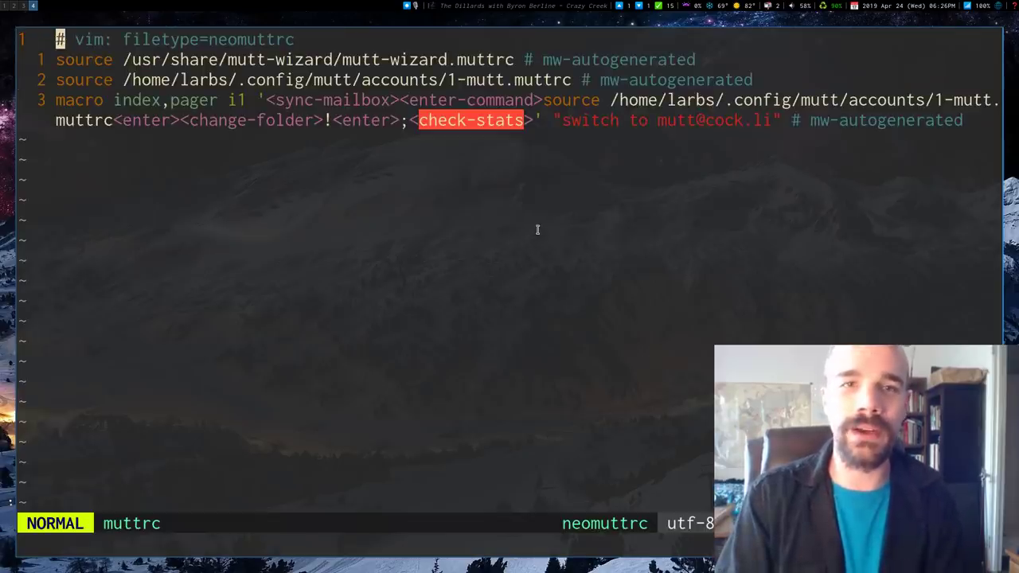
pyautogui.press('o')
pyautogui.press('Escape')
pyautogui.press('j')
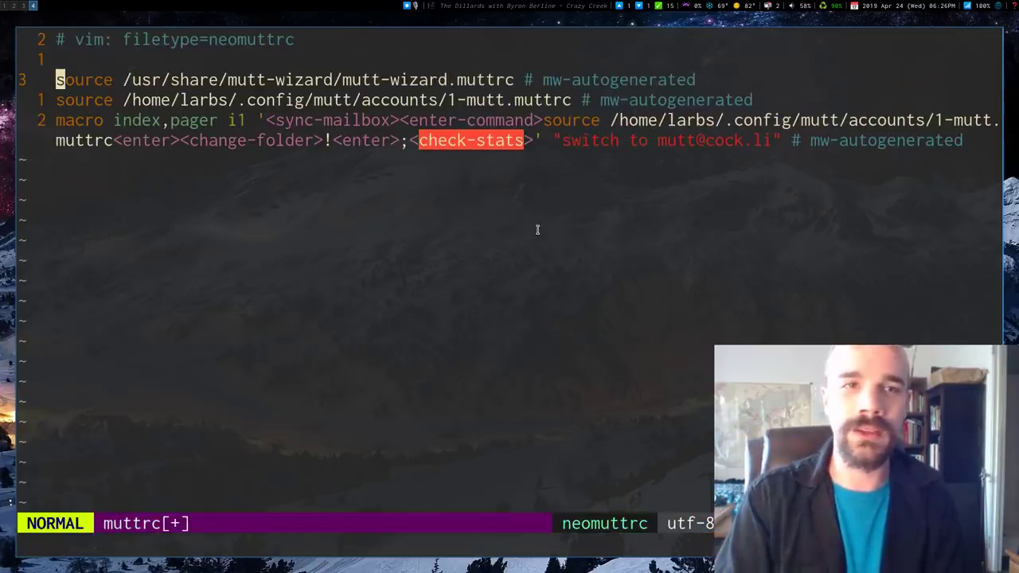
pyautogui.hotkey('shift', 'v')
pyautogui.press('j')
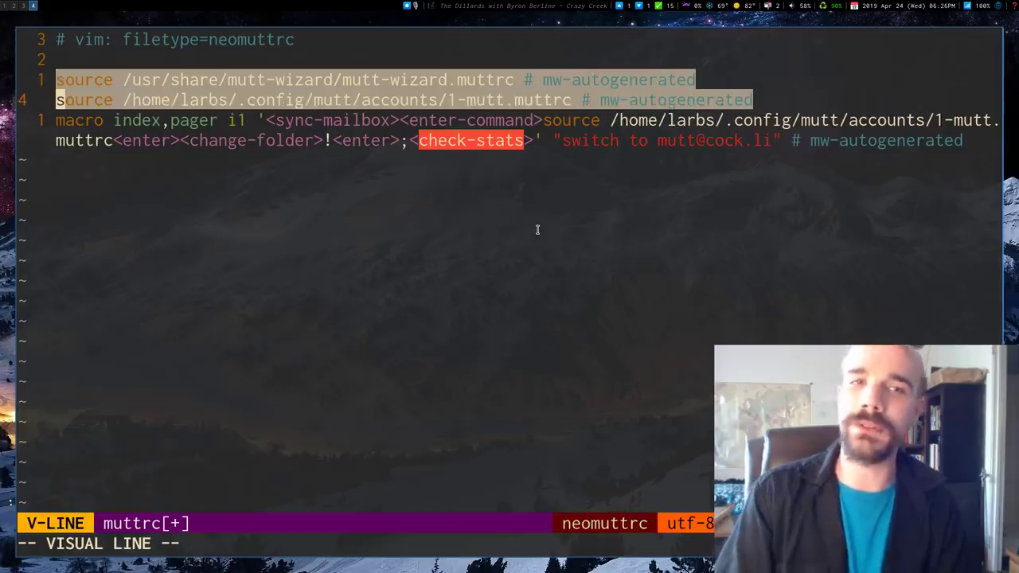
pyautogui.press('j')
pyautogui.press('Escape')
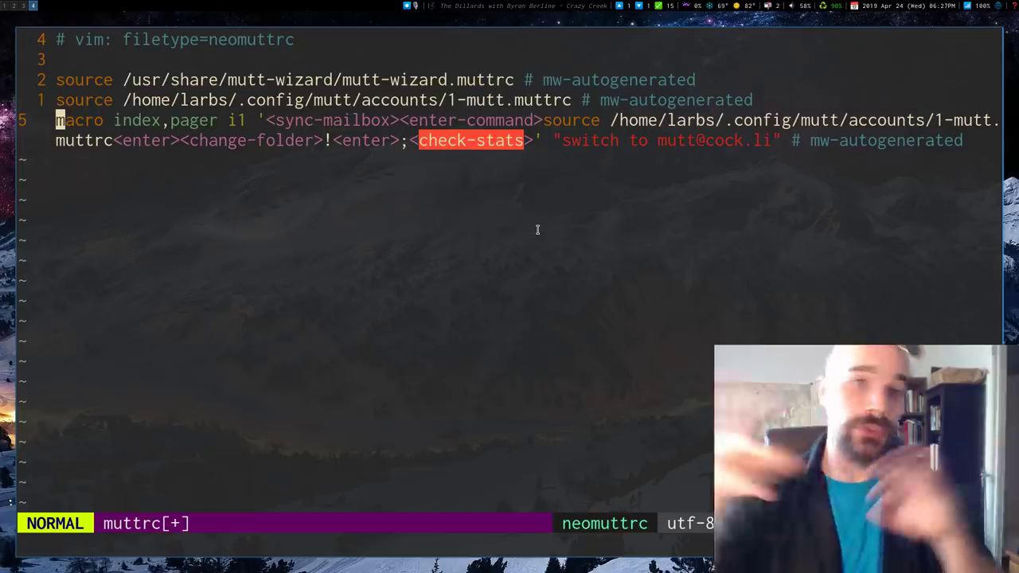
pyautogui.write(':q!')
pyautogui.press('Return')
# Step: Enter the accounts folder in ranger to view the 1-mutt.muttrc file
pyautogui.press('k')
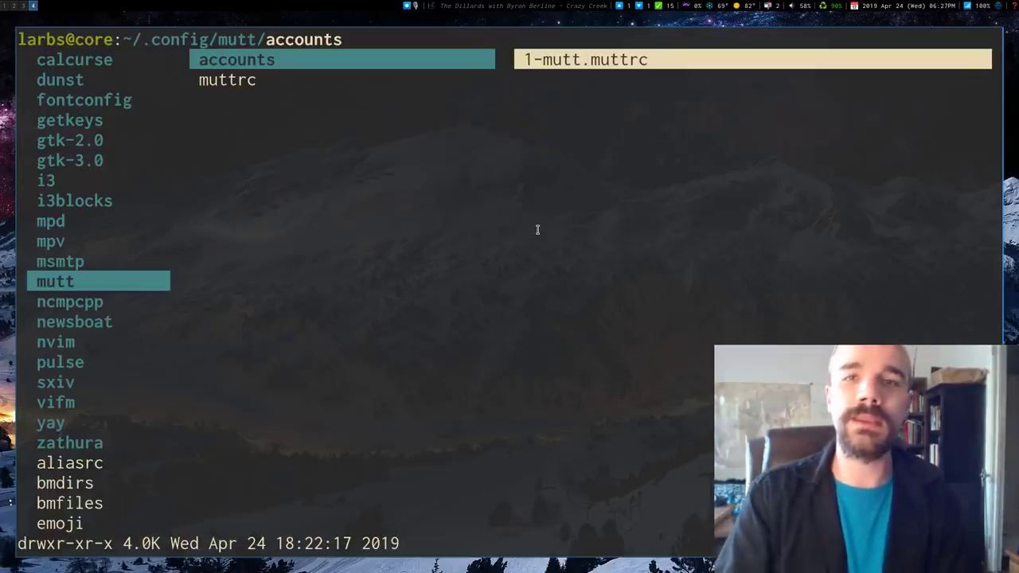
pyautogui.press('l')
pyautogui.press('h')
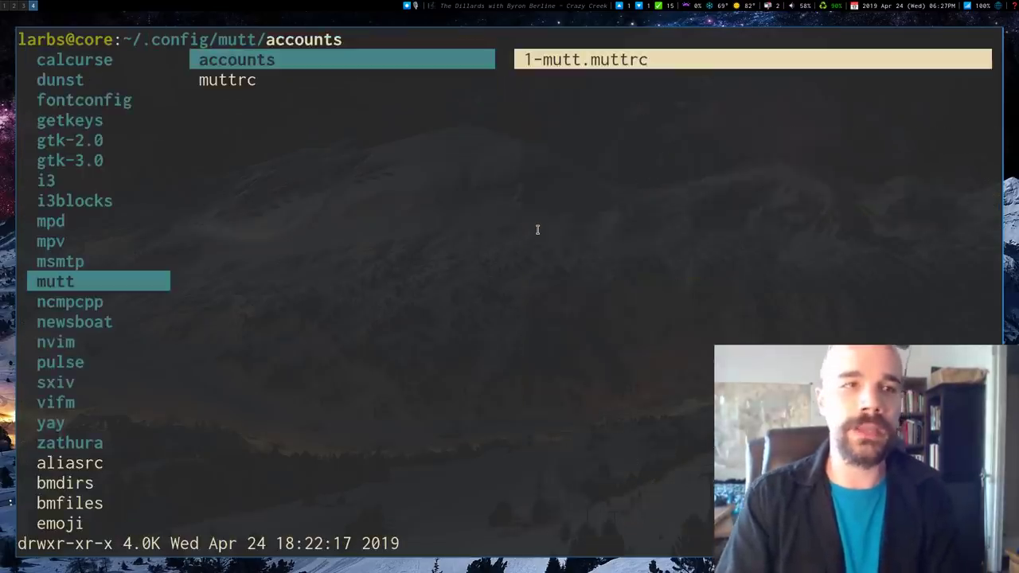
pyautogui.press('l')
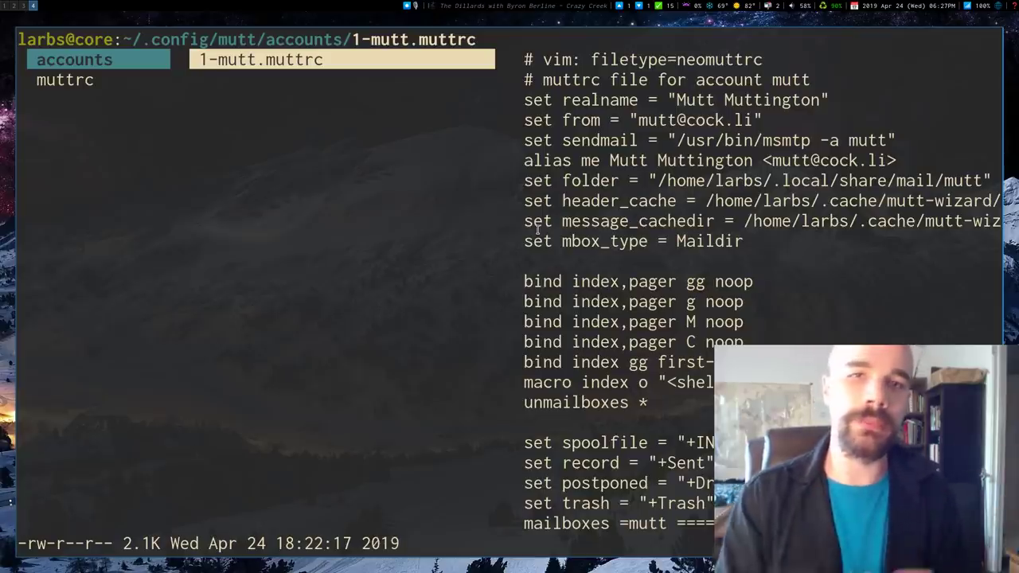
# Step: In a second terminal, run mw delete, choose account 1 and confirm twice with y
pyautogui.press('super+Return')
pyautogui.write('mw delete')
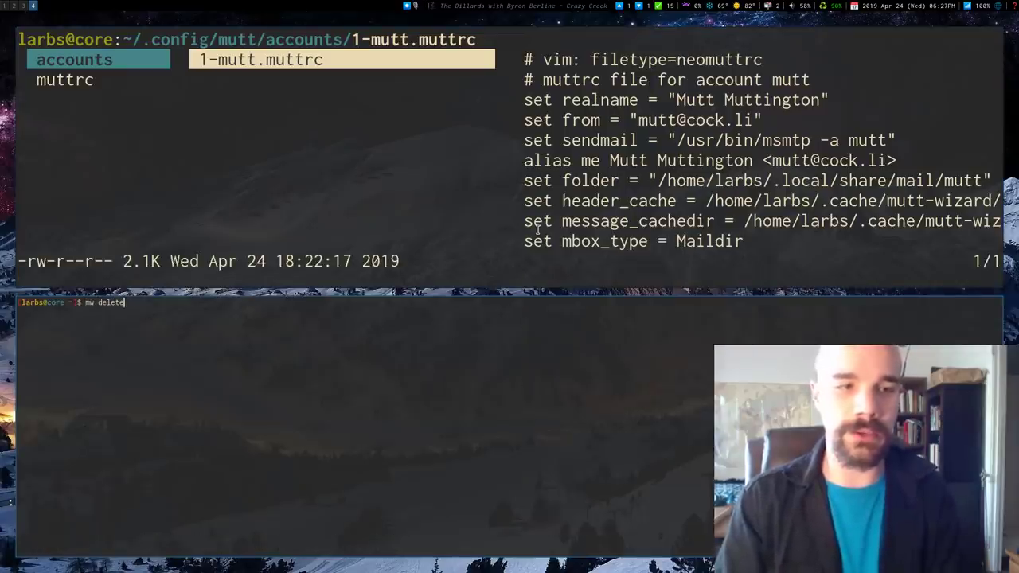
pyautogui.press('Return')
pyautogui.write('1')
pyautogui.press('Return')
pyautogui.write('y')
pyautogui.press('Return')
pyautogui.write('y')
pyautogui.press('Return')
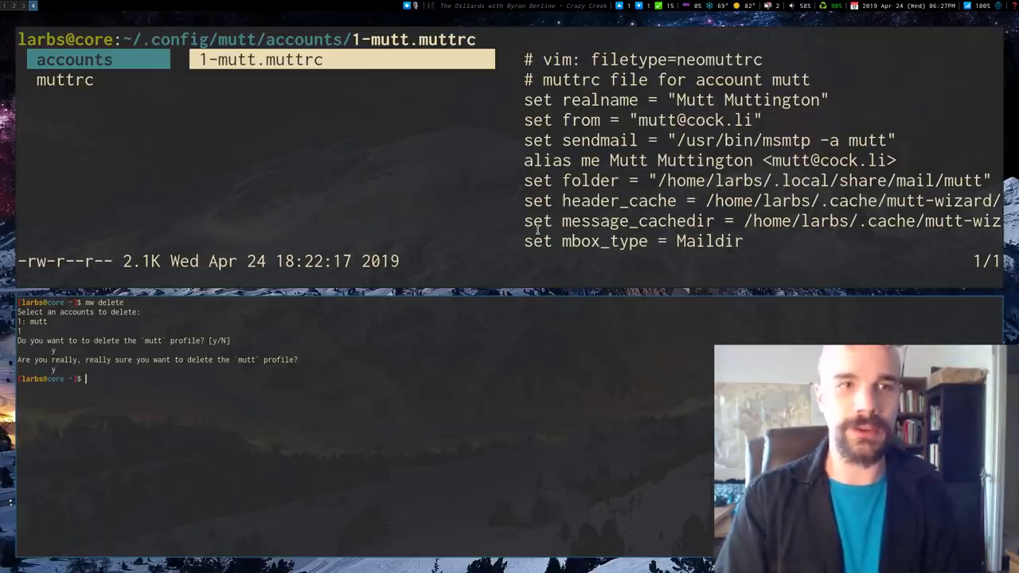
# Step: Re-enter the accounts folder in ranger to confirm it is empty, then close the lower terminal
pyautogui.press('super+k')
pyautogui.press('h')
pyautogui.press('l')
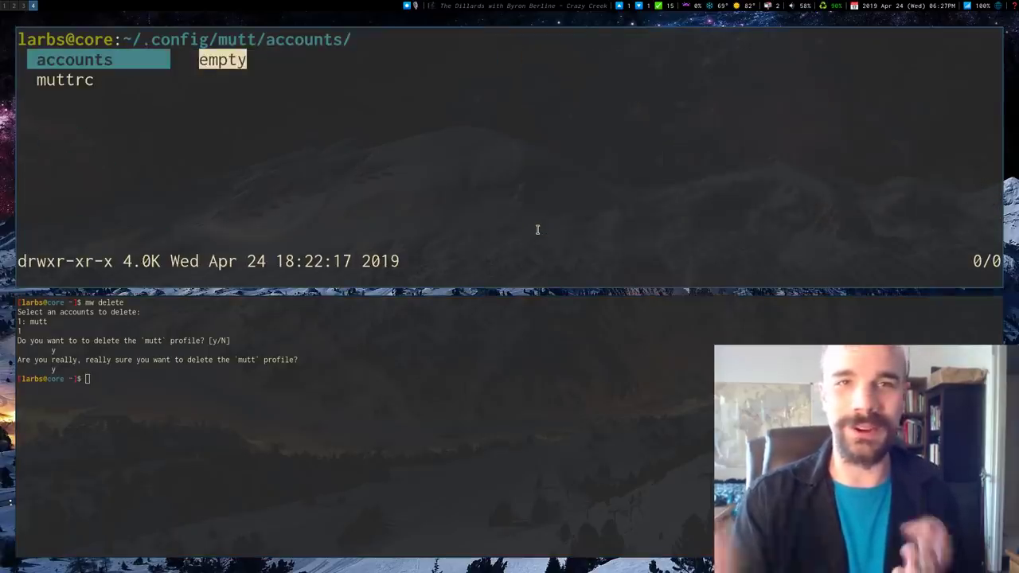
pyautogui.press('super+j')
pyautogui.press('super+q')
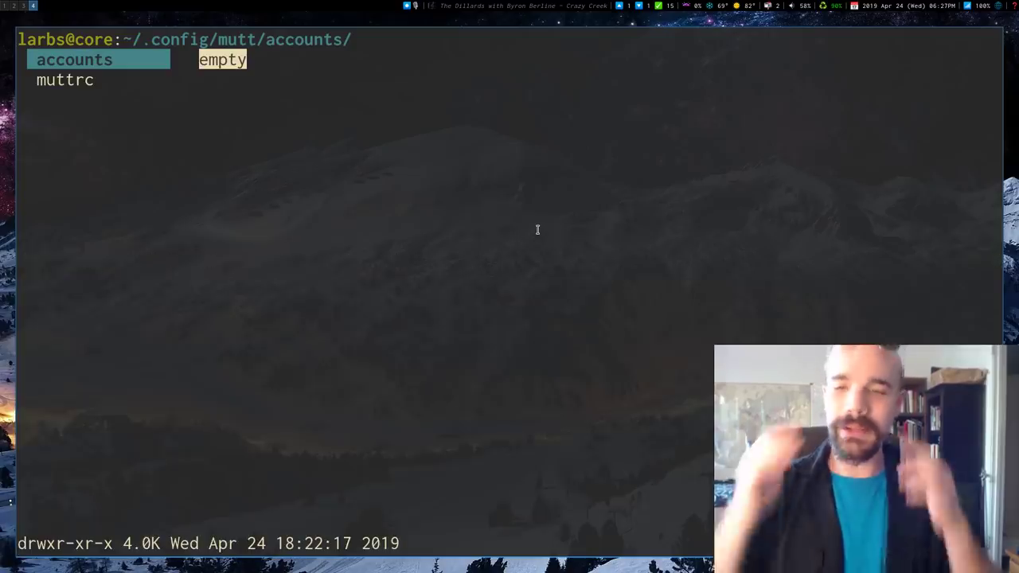
# Step: Close ranger, switch to the mutt-wizard GitHub page, and jump to its top with Home
pyautogui.press('super+q')
pyautogui.press('super+3')
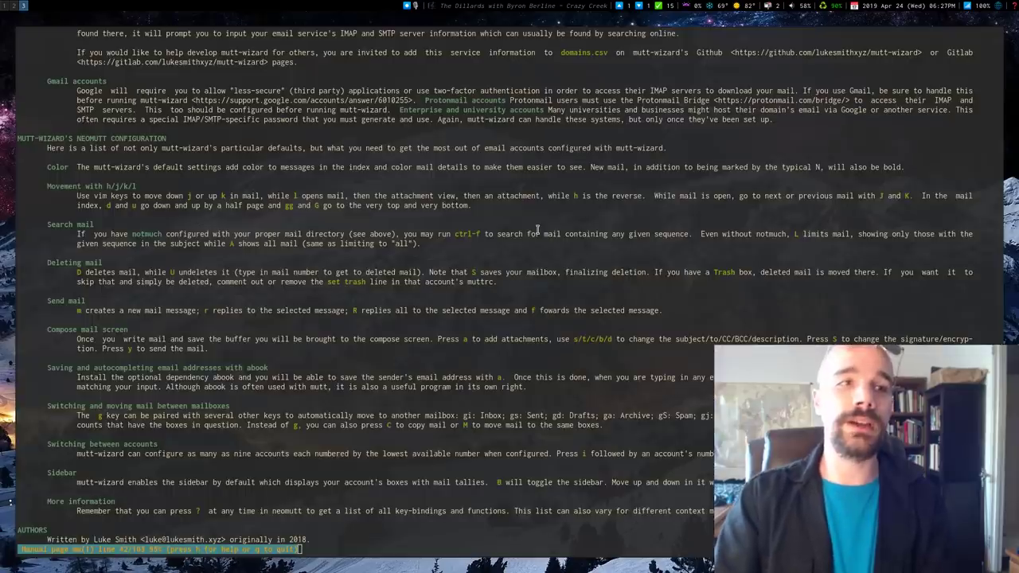
pyautogui.press('super+2')
pyautogui.press('super+1')
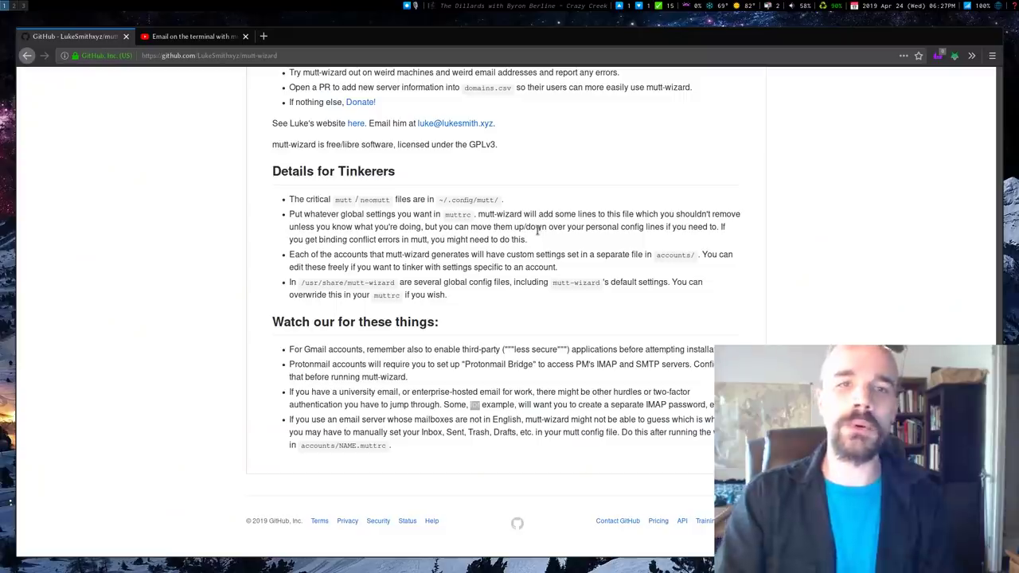
pyautogui.press('Home')
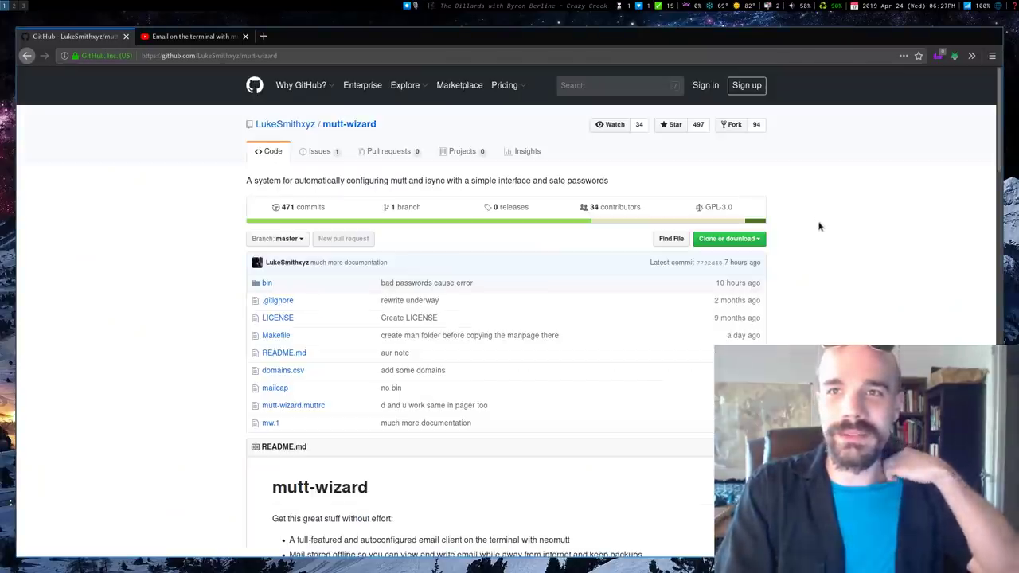